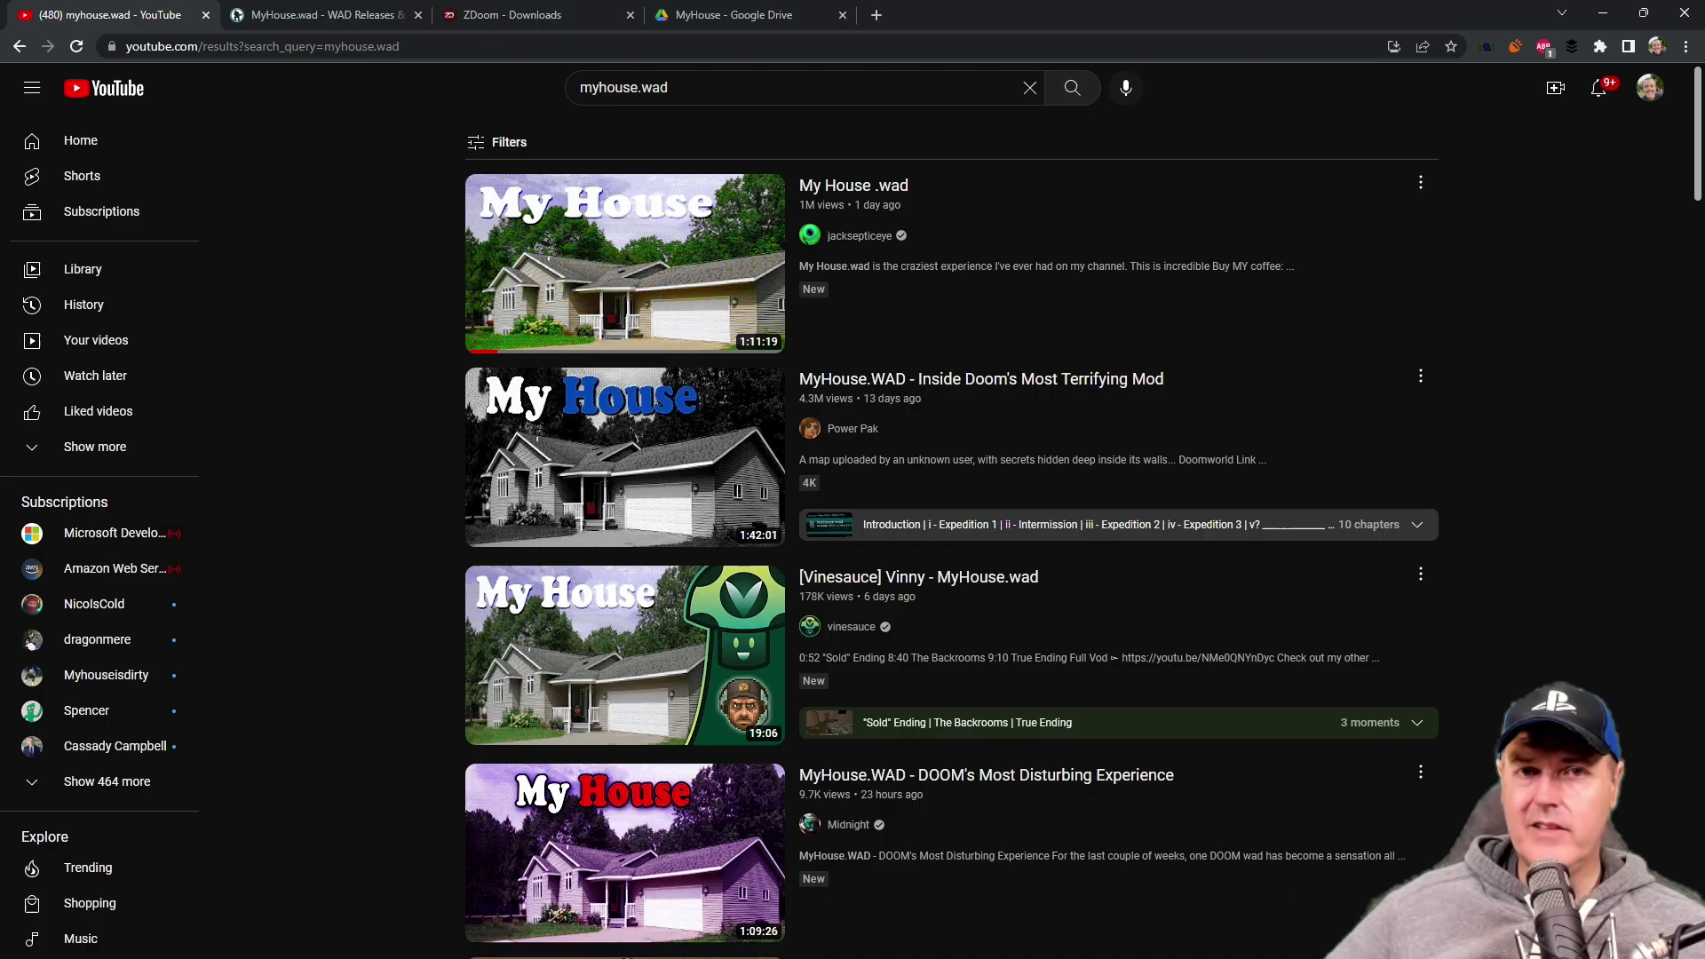
scroll(1176, 564, "down", 3)
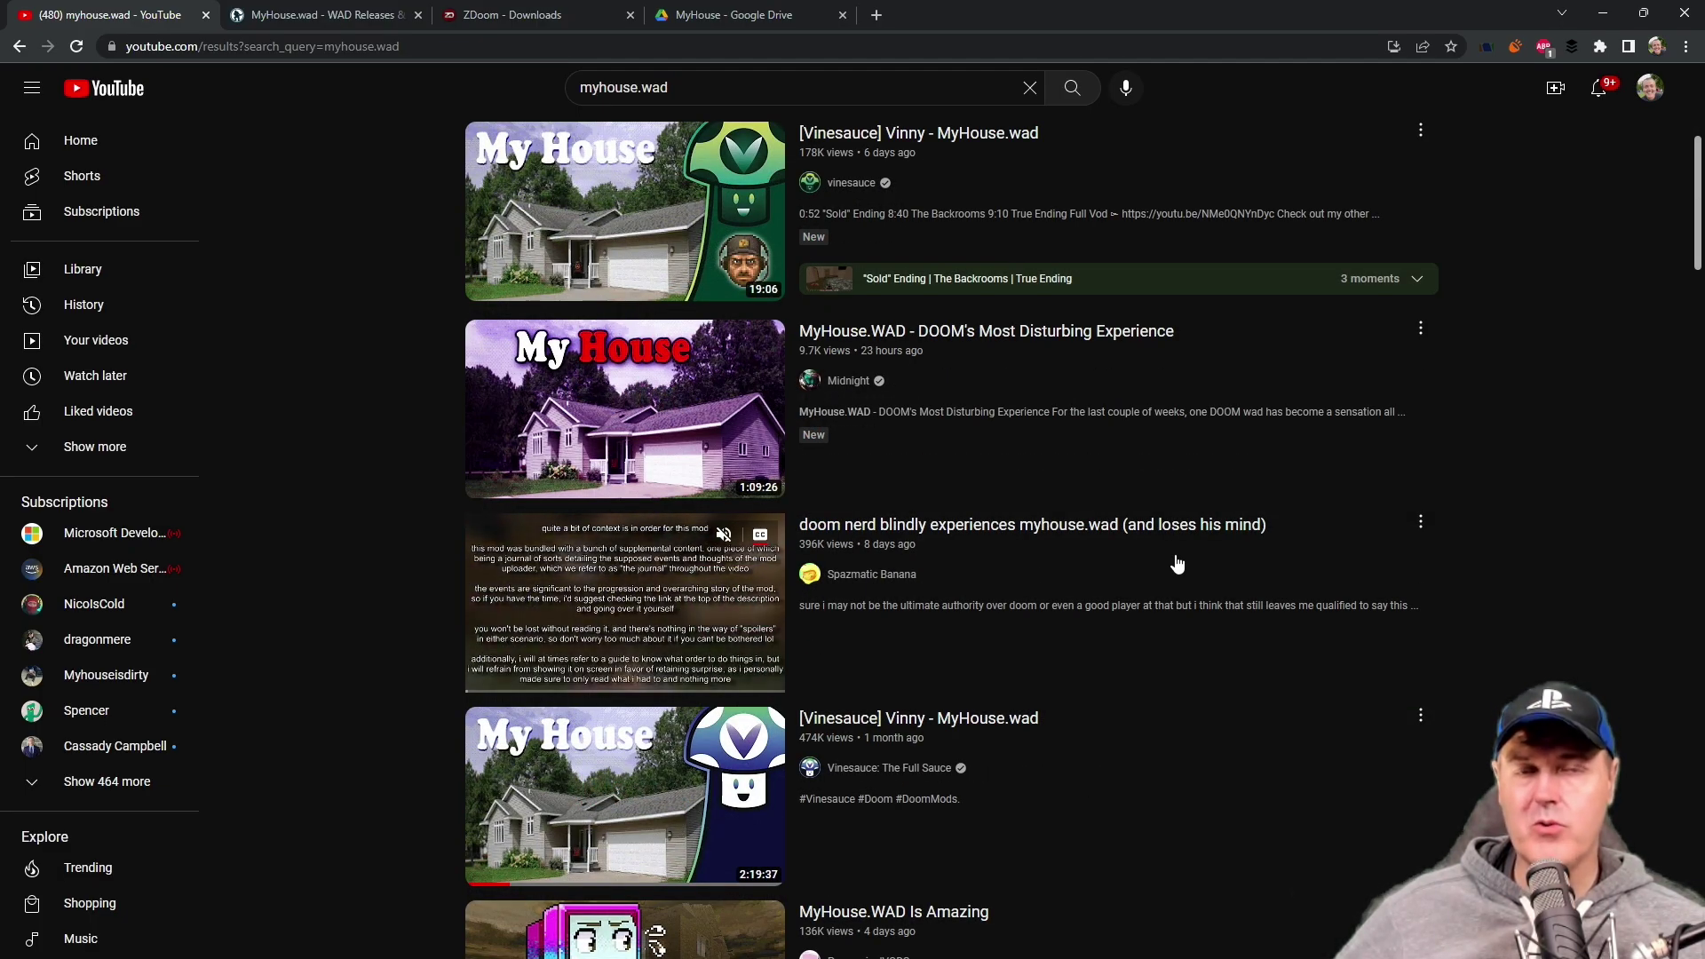
scroll(1174, 567, "up", 3)
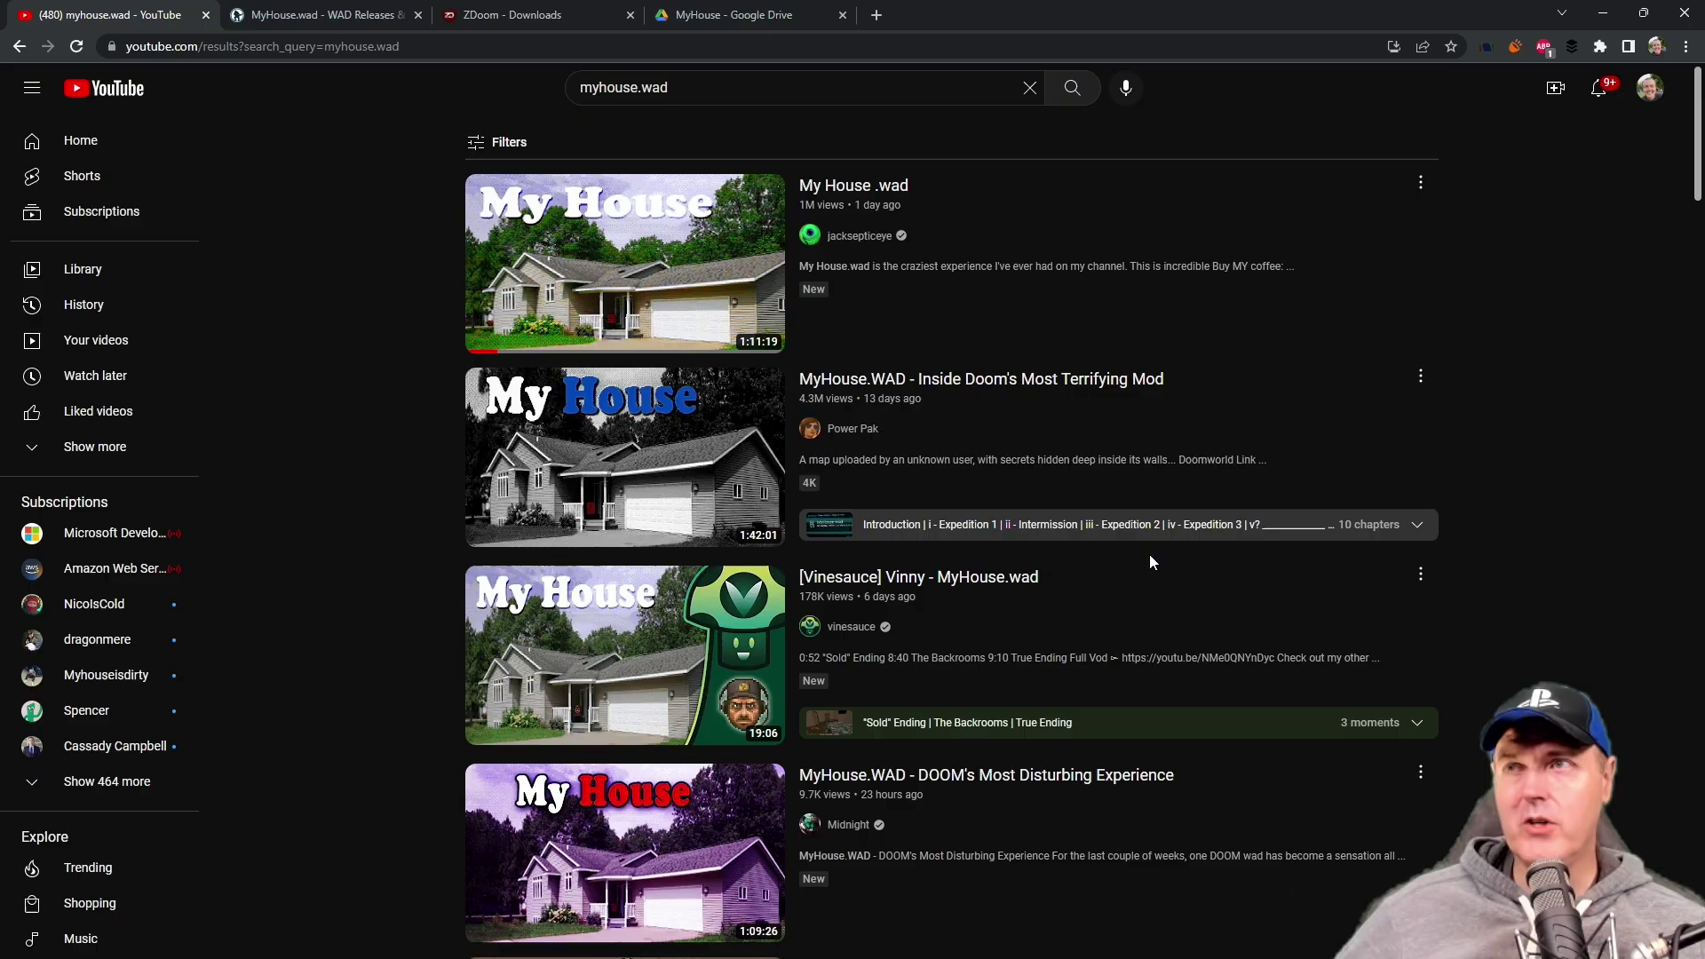
mouse_move(625, 457)
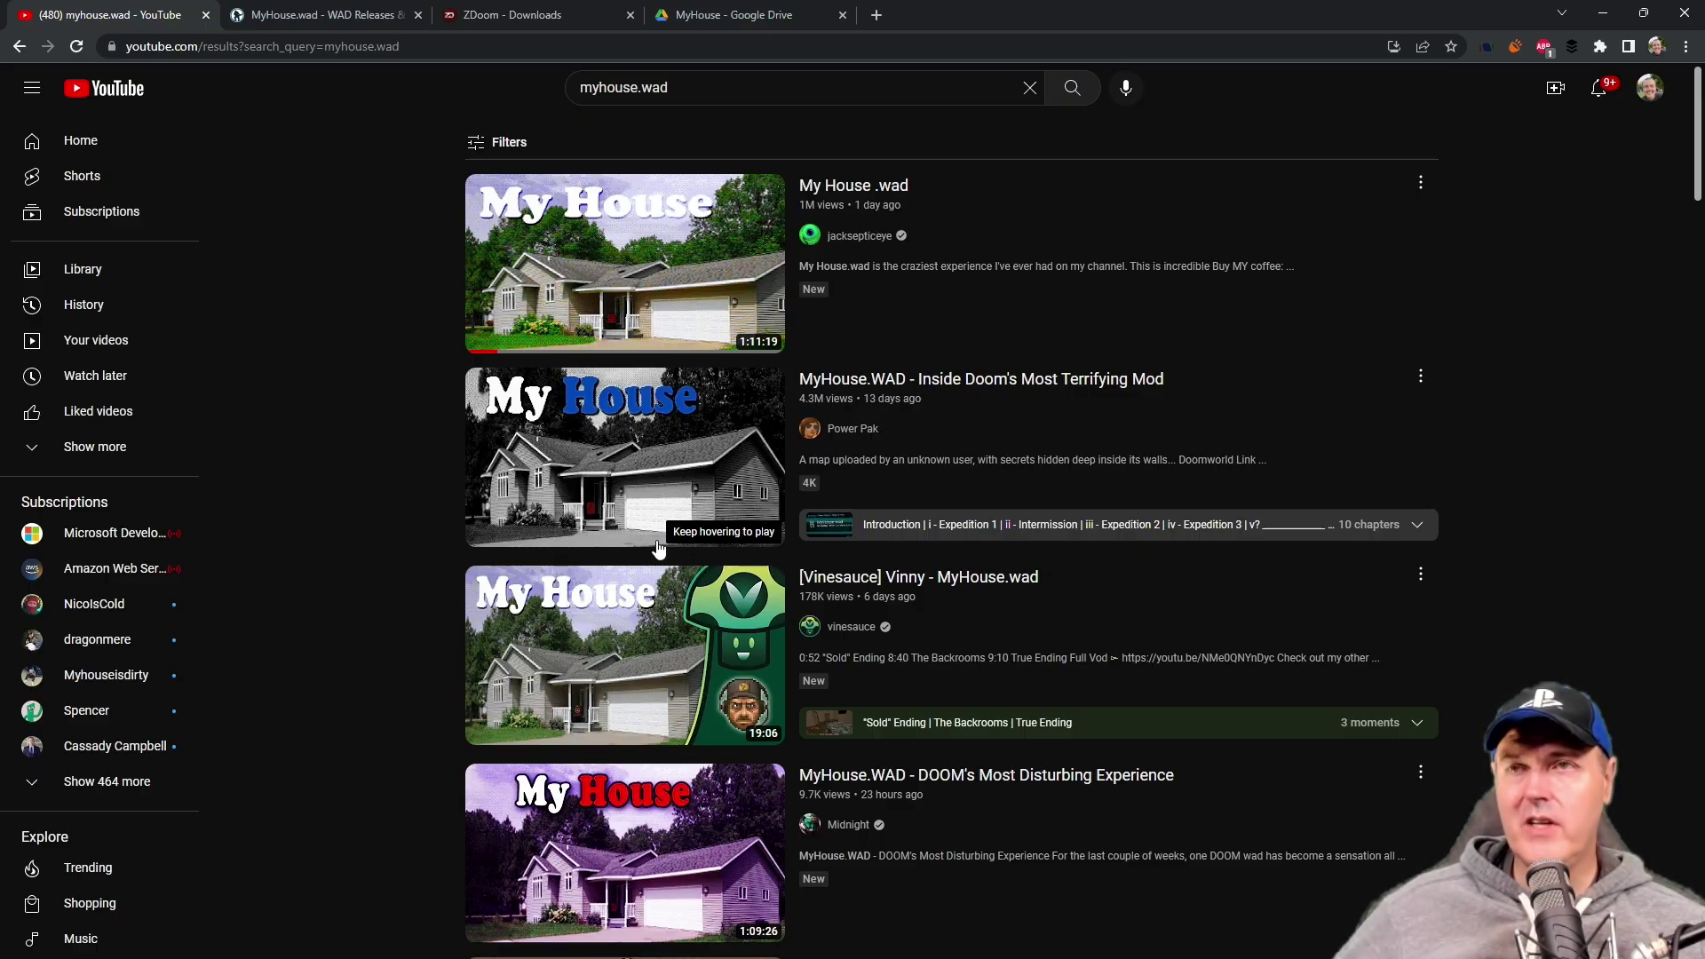
Step: Leave the myhouse.wad YouTube results for the DoomWorld MyHouse.wad forum thread
key("ctrl+Tab")
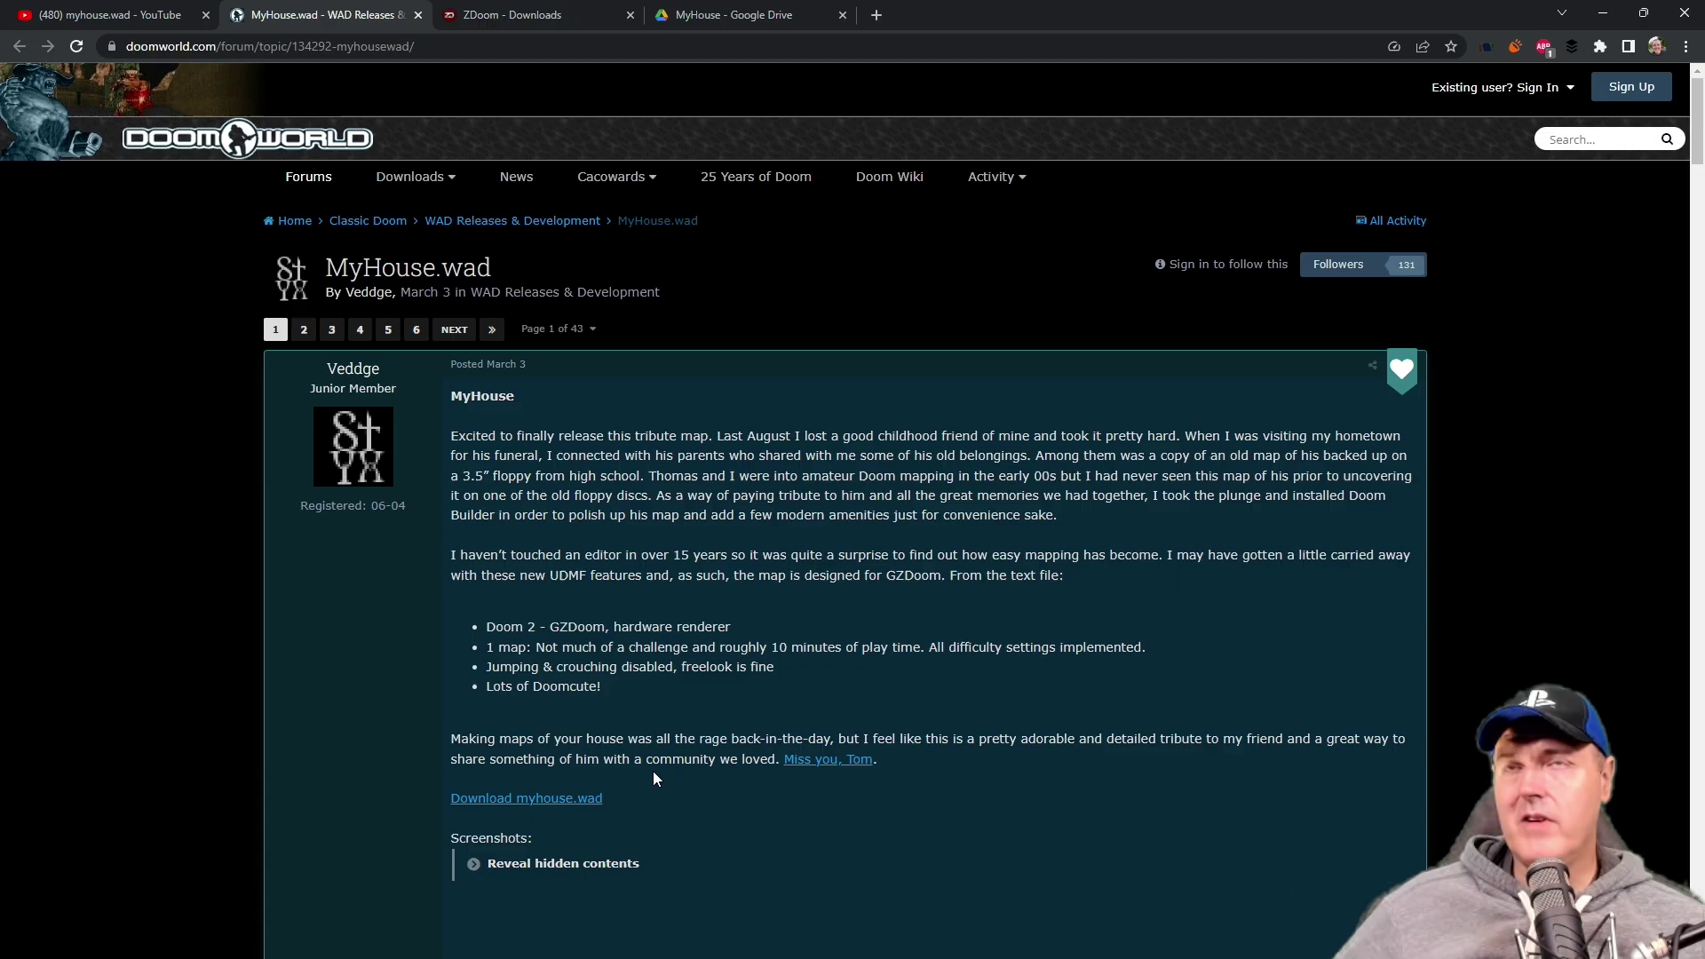
Step: Review the ZDoom page's GZDoom v4.10.0 downloads, then bring up the MyHouse Google Drive folder
left_click(520, 15)
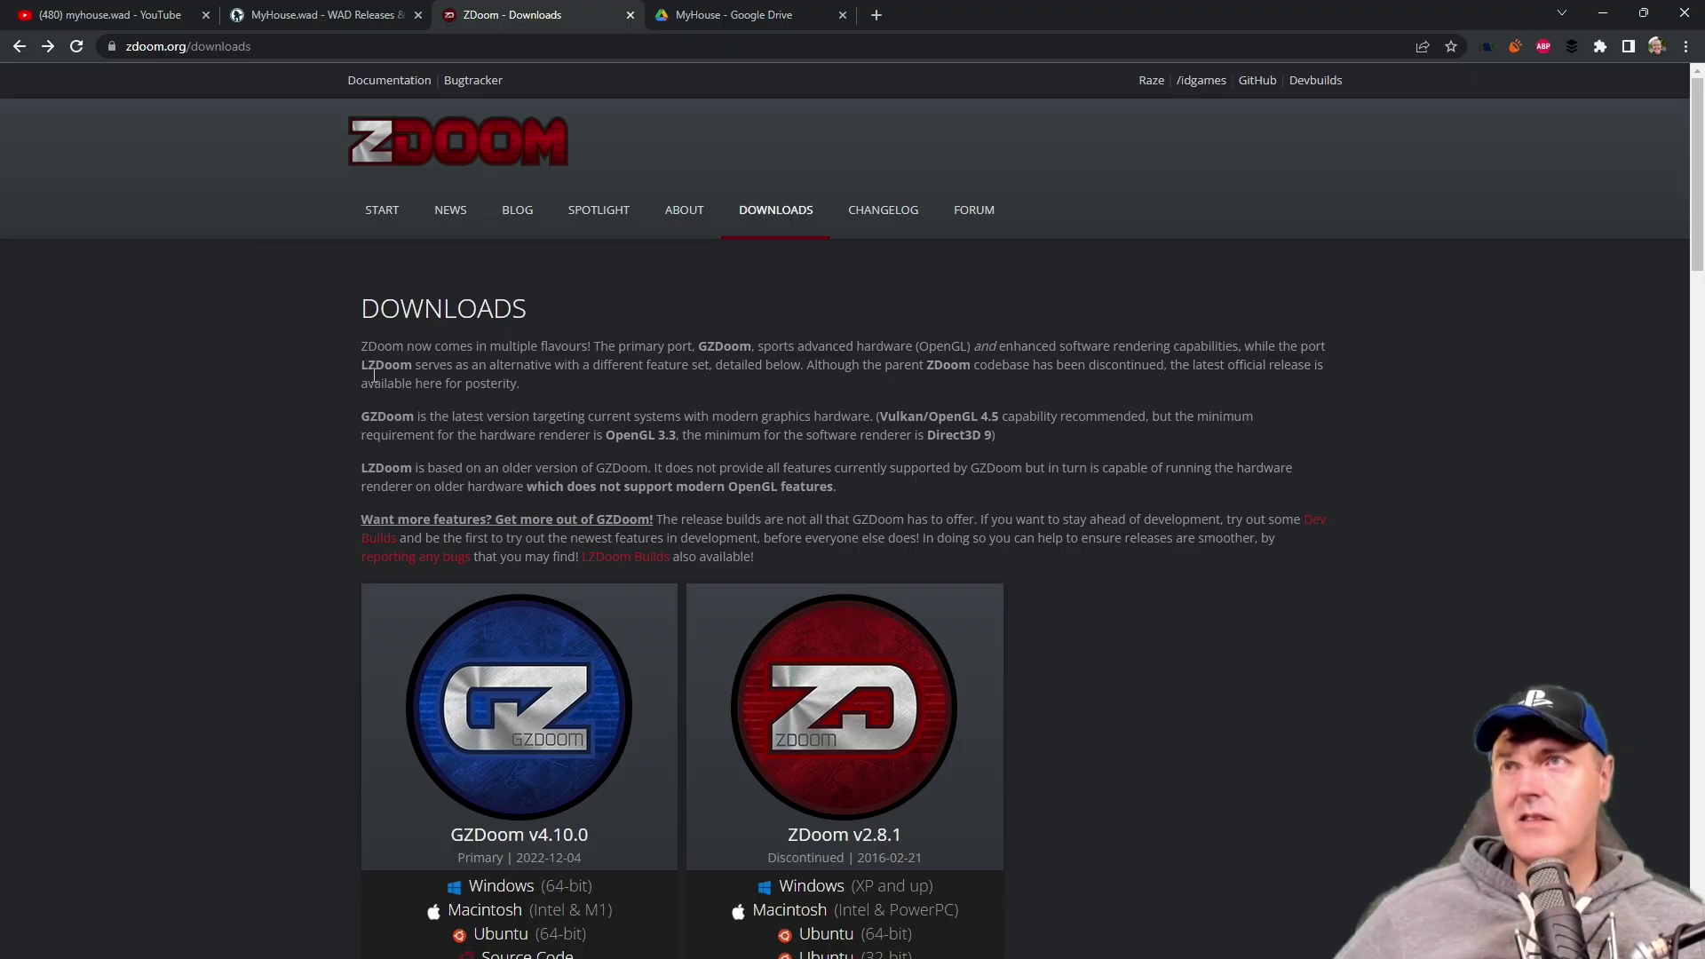
scroll(328, 399, "down", 2)
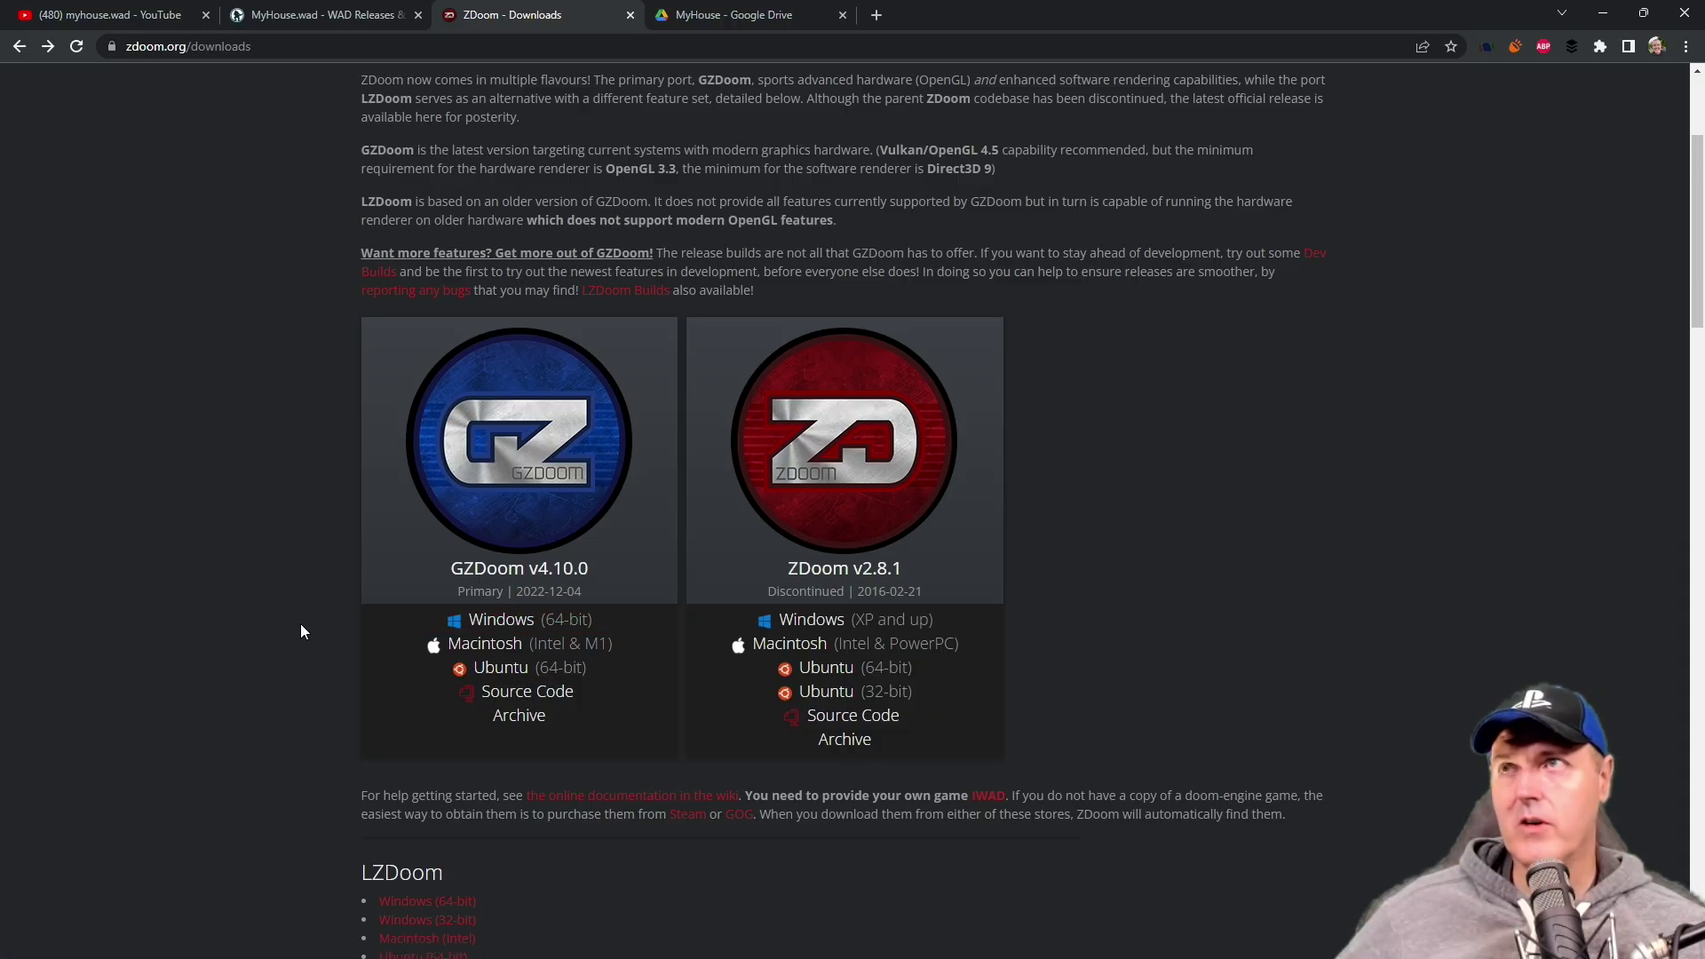
scroll(296, 622, "up", 3)
scroll(298, 623, "up", 2)
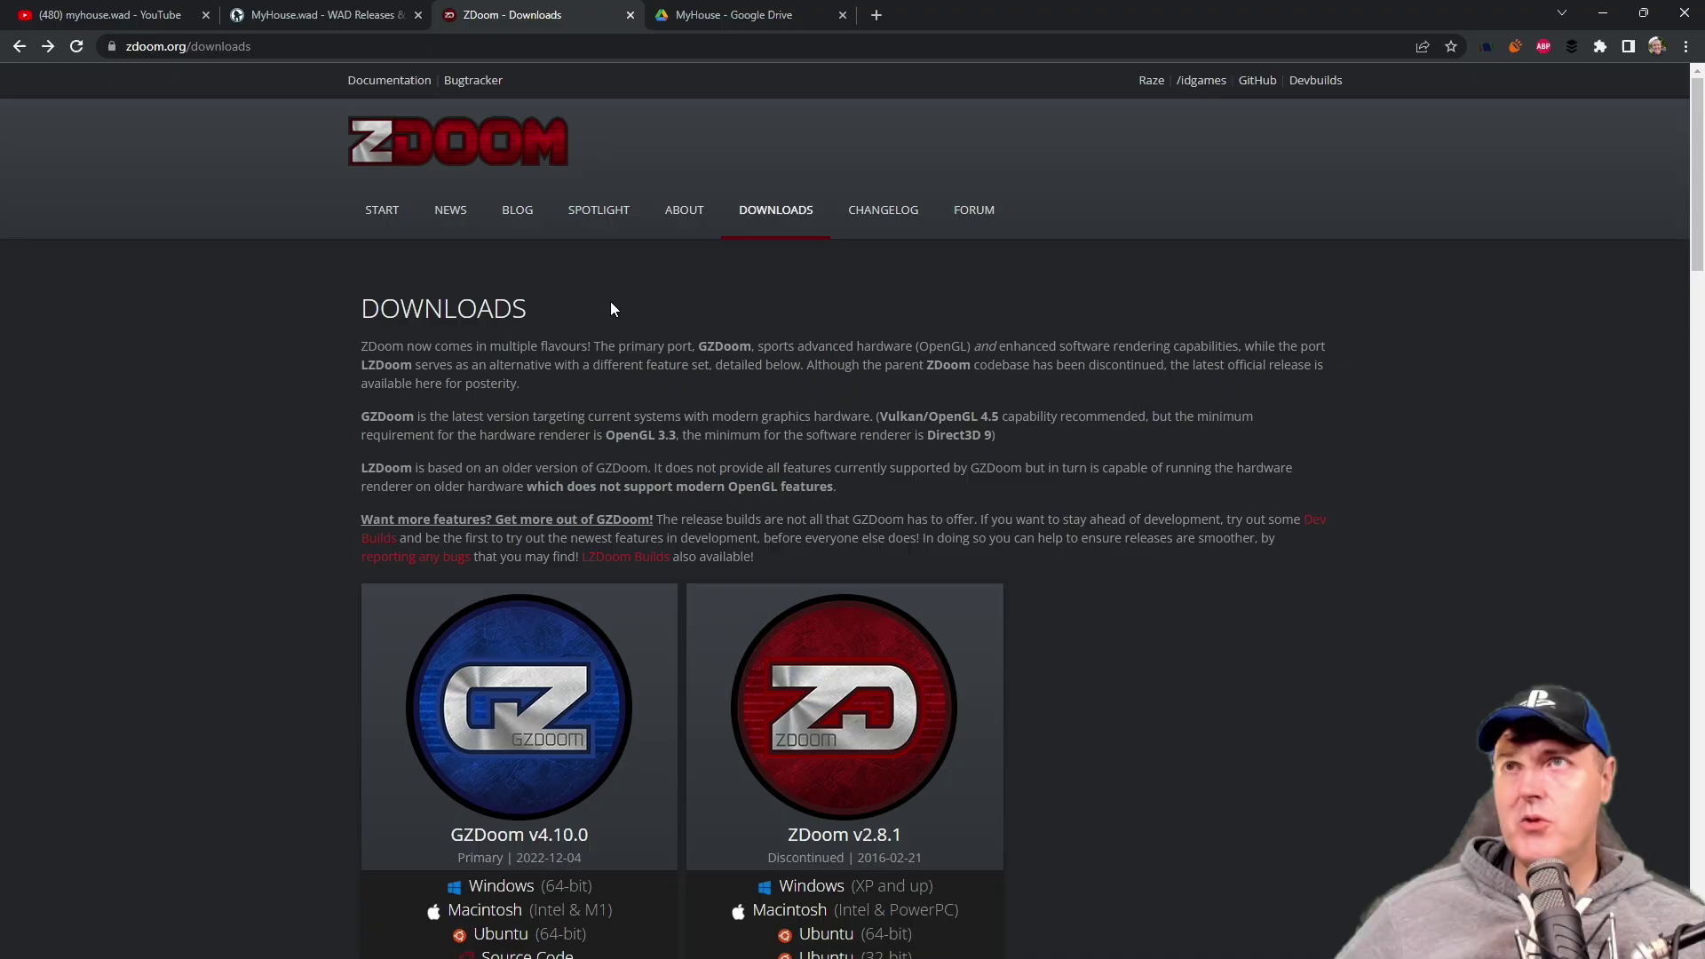
left_click(732, 15)
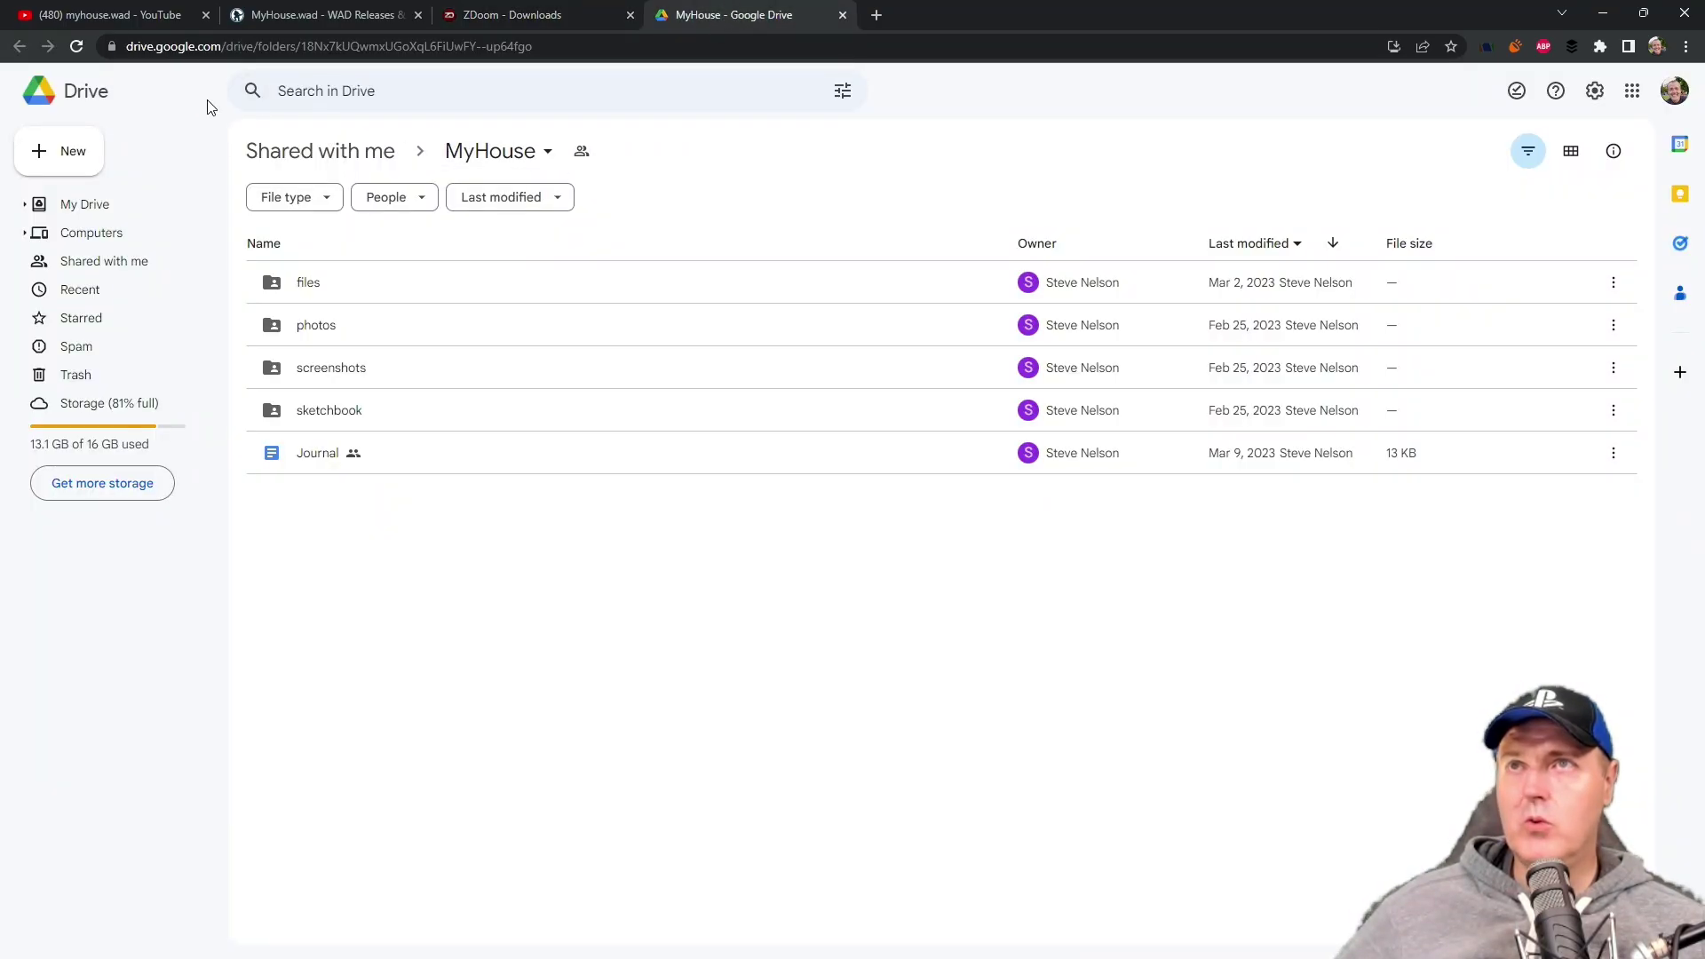
Step: Glance at the DoomWorld thread, then open MyHouse's files folder on Drive and select myhouse.pk3
left_click(320, 15)
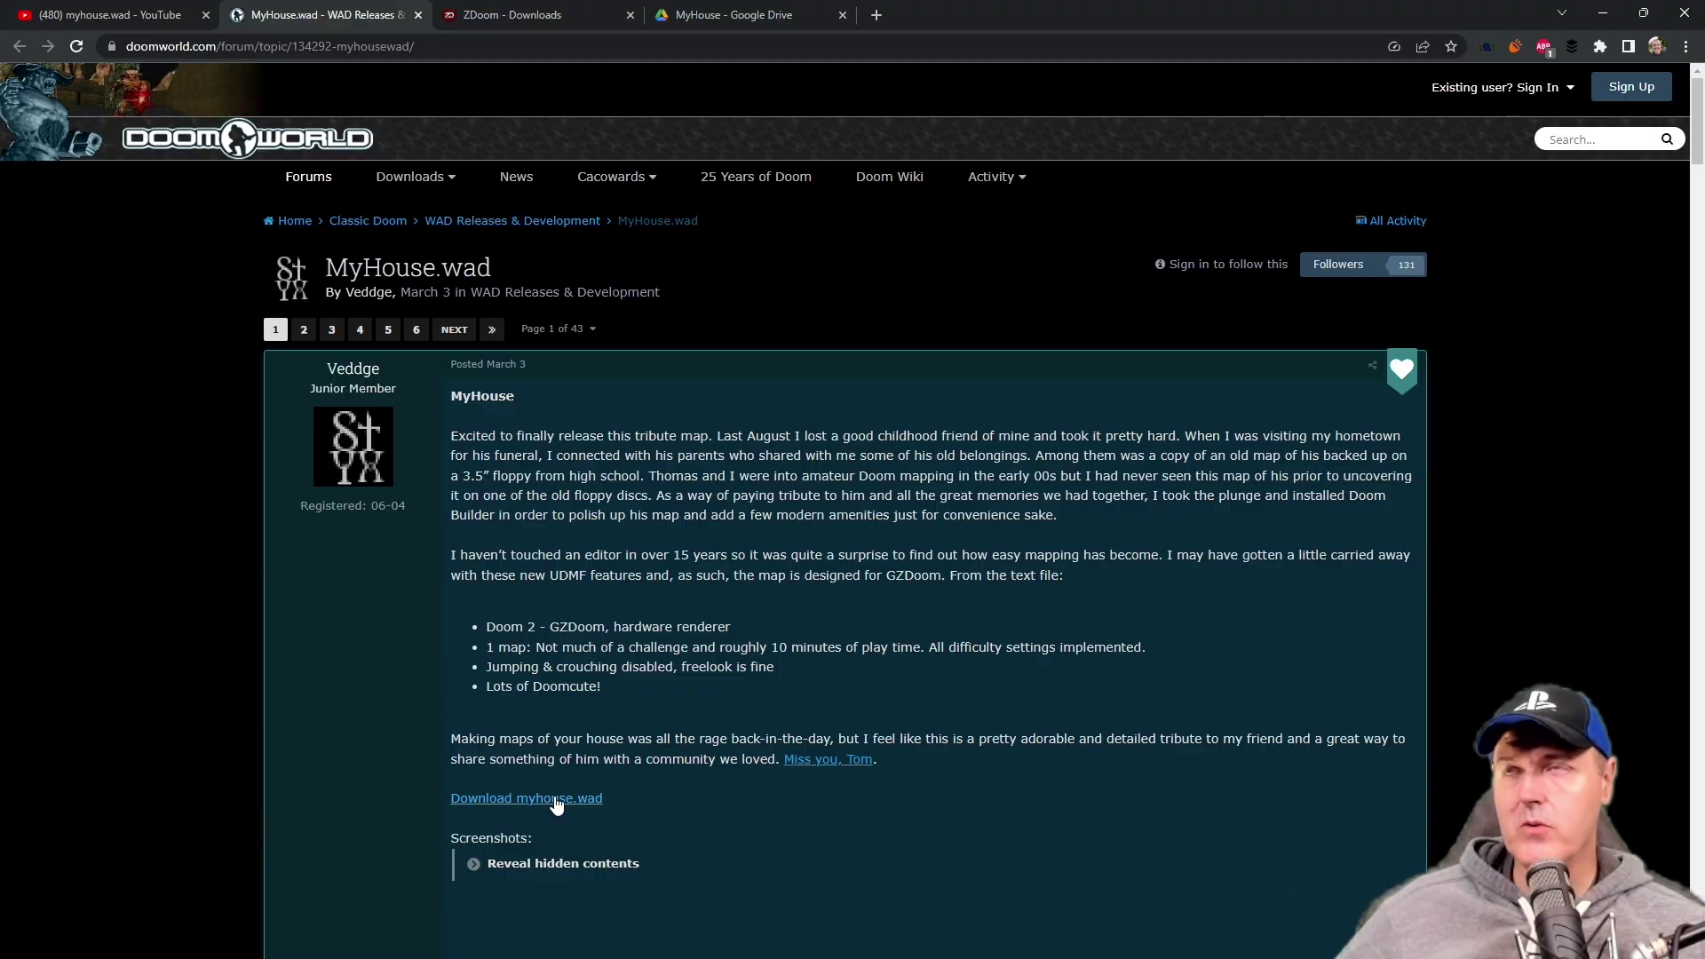
left_click(739, 15)
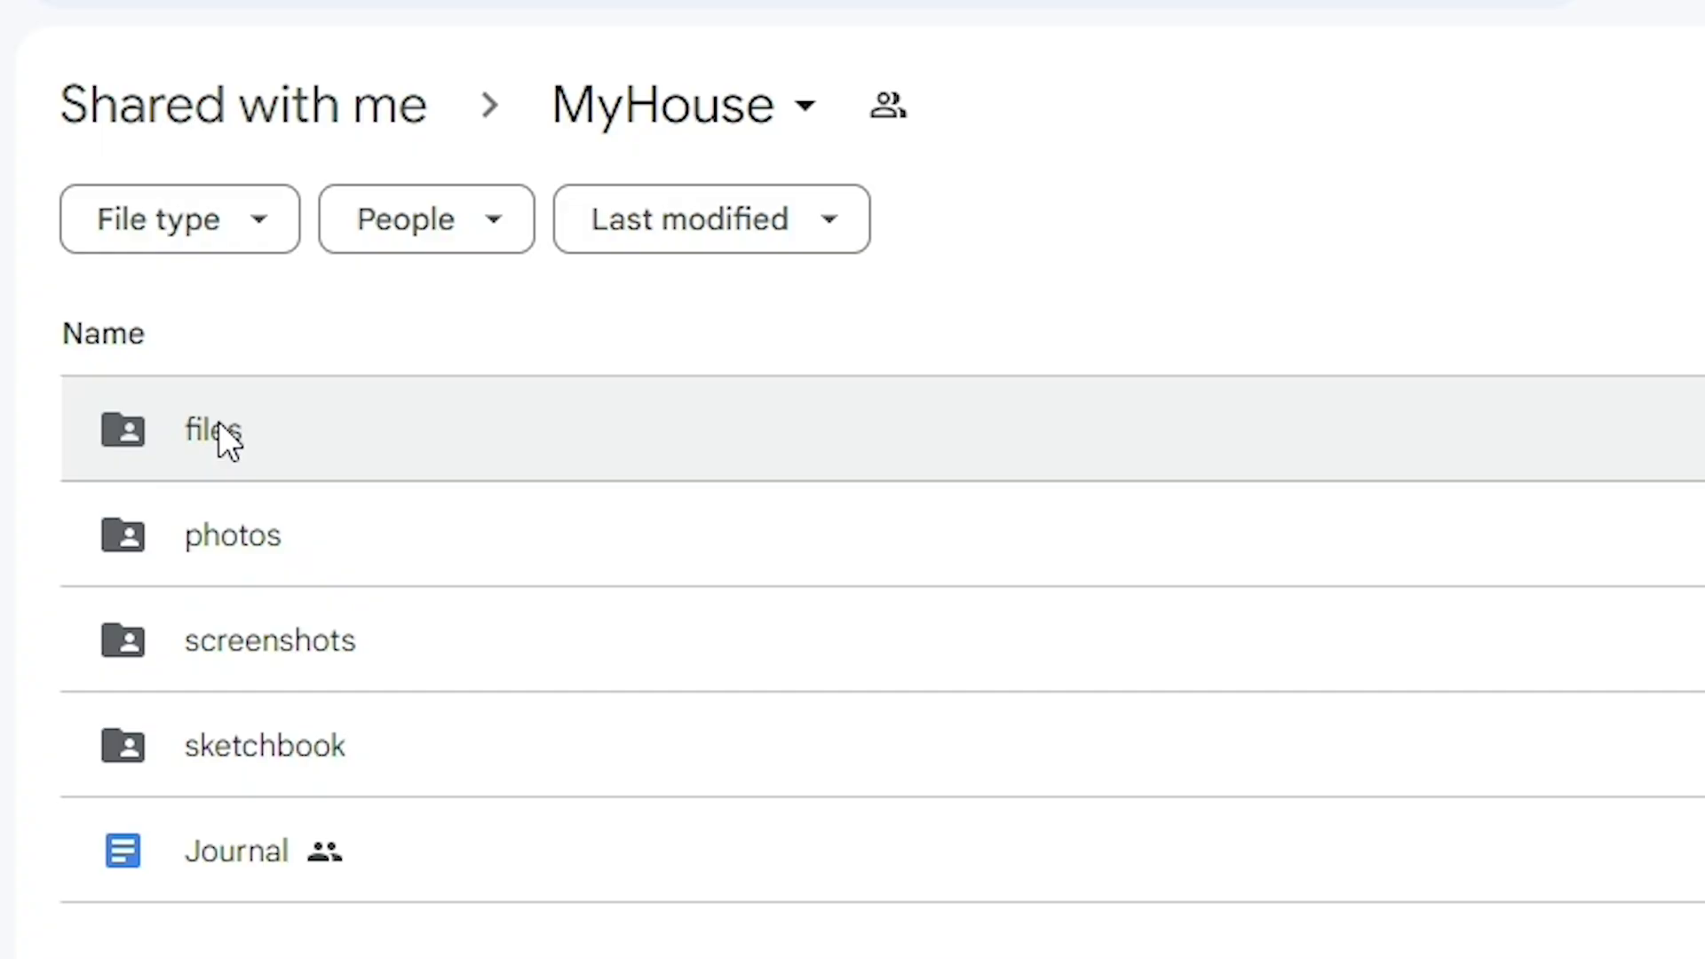
left_click(218, 423)
double_click(245, 429)
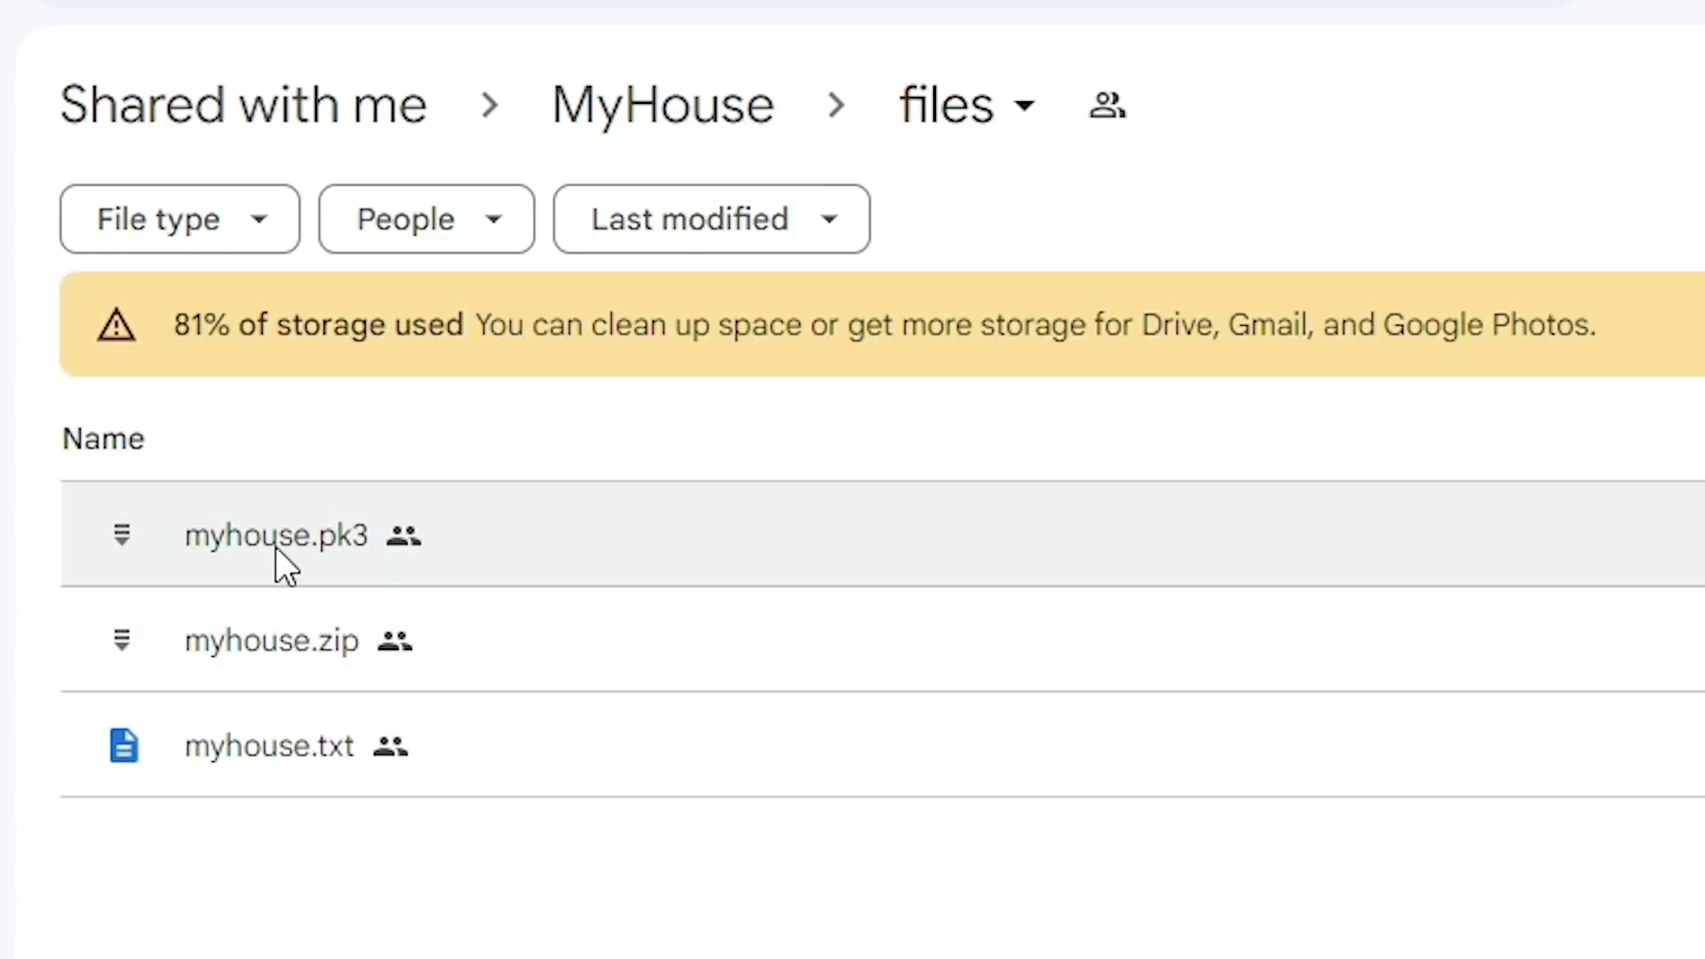
left_click(252, 529)
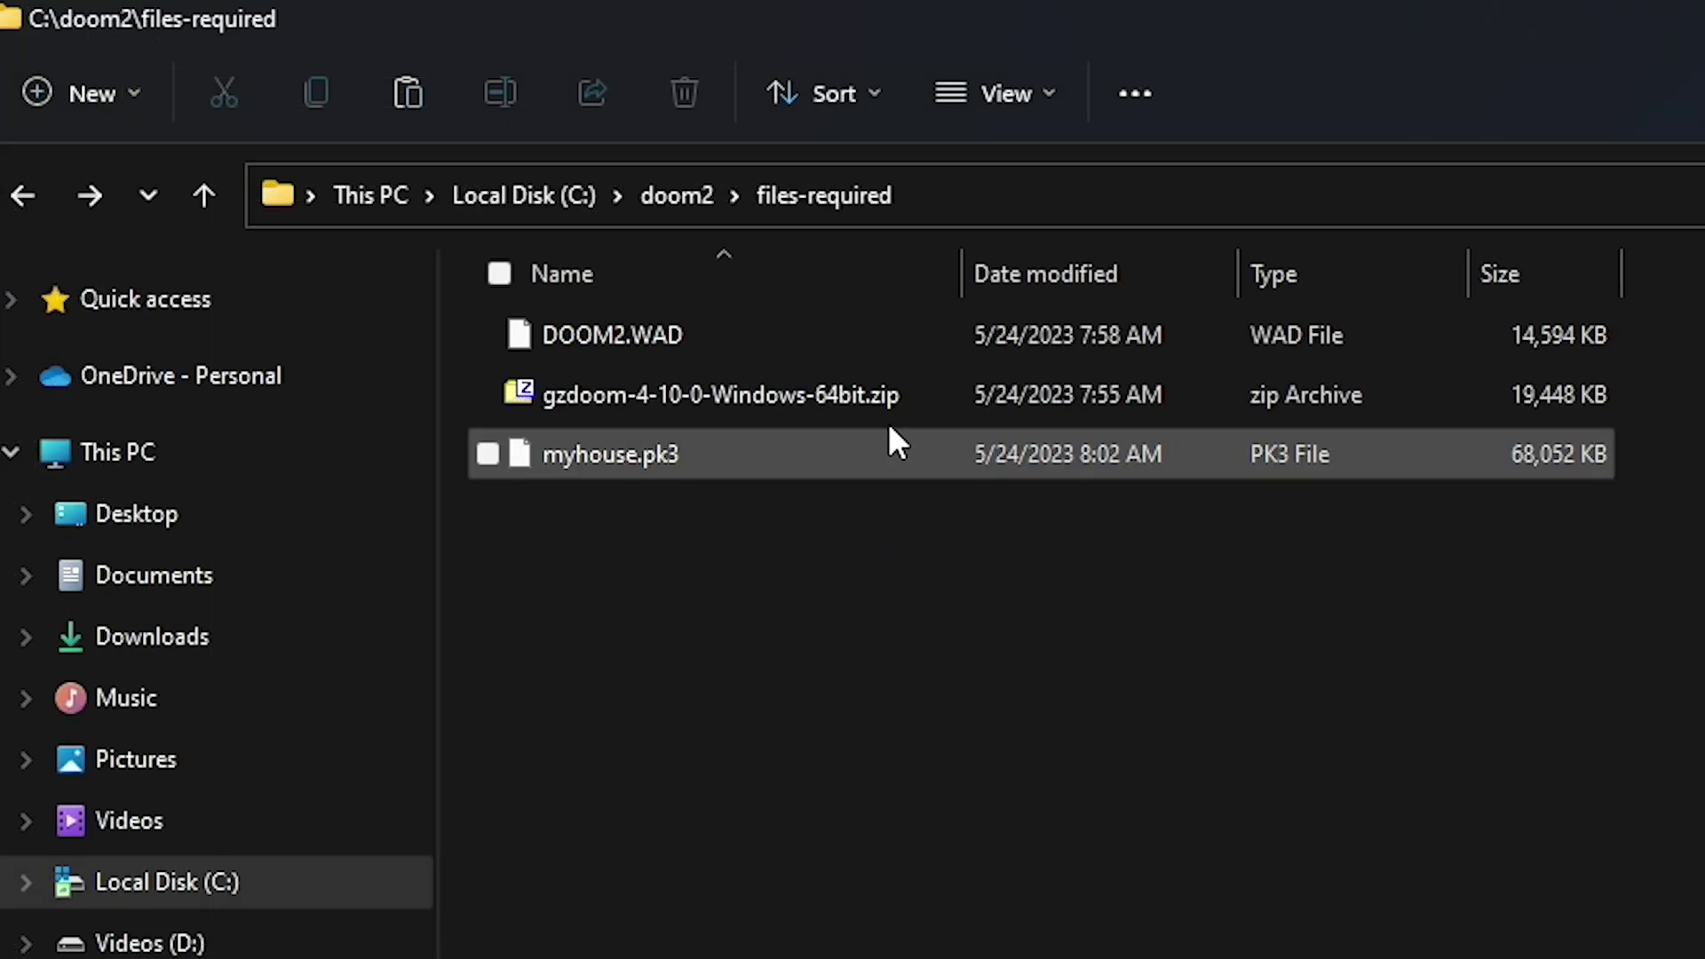
Step: Check the GZDoom zip, myhouse.pk3 and DOOM2.WAD in files-required, then go up to doom2
left_click(899, 388)
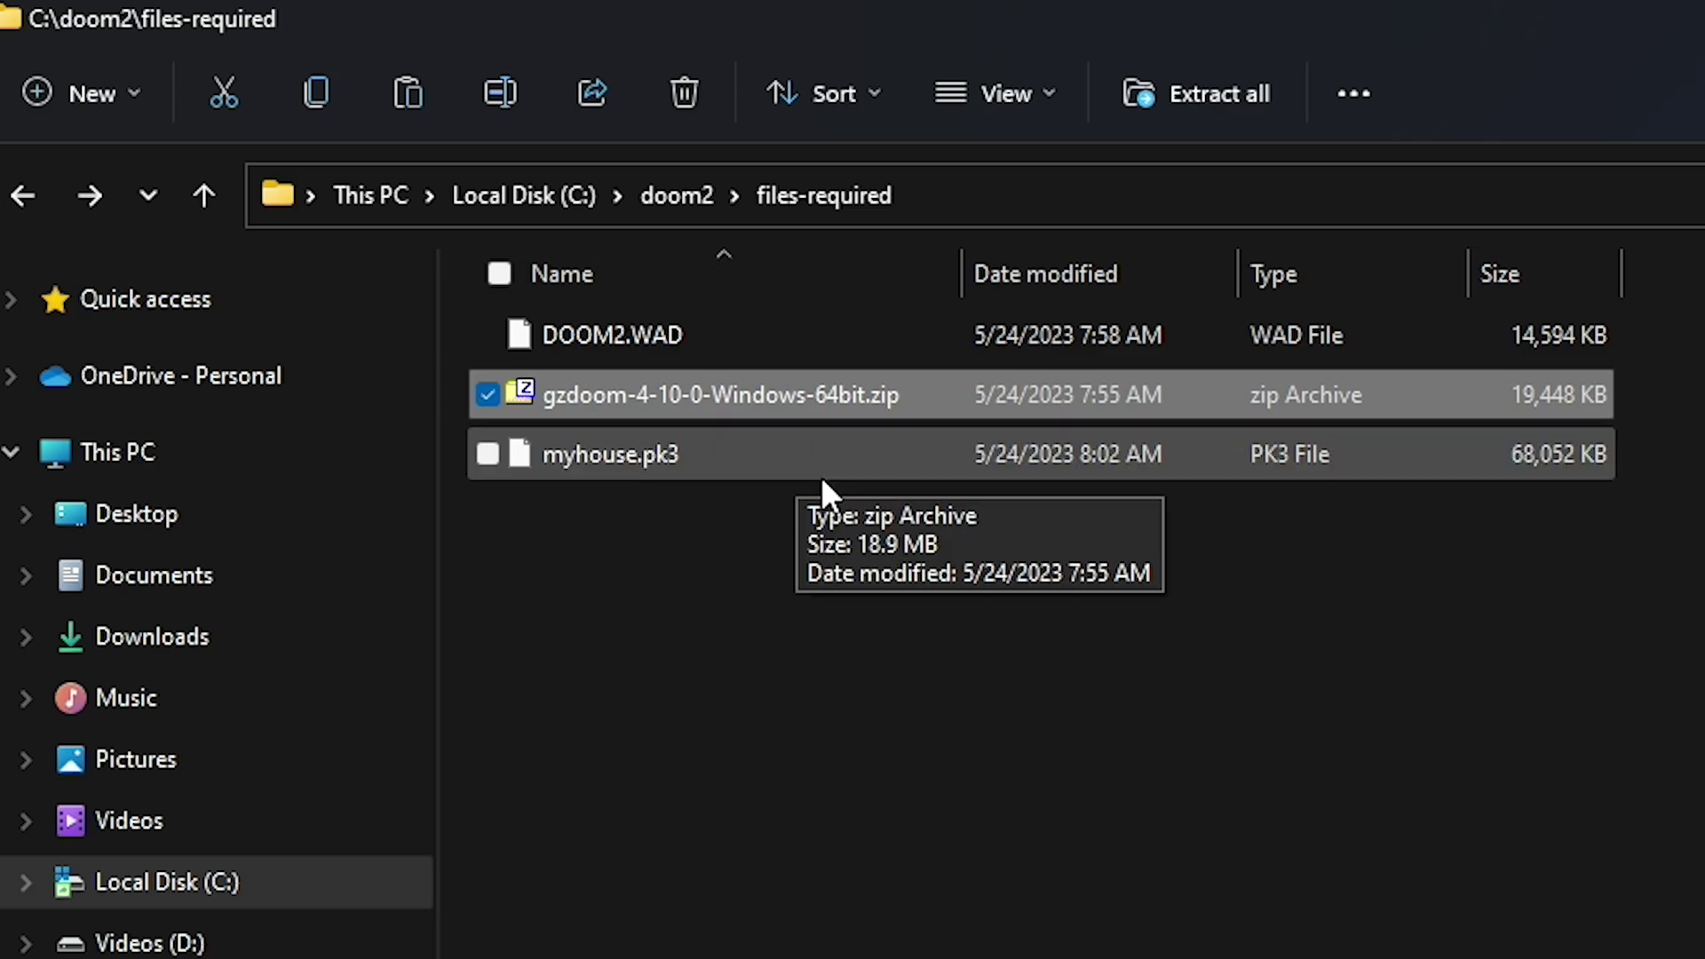
left_click(732, 457)
double_click(627, 460)
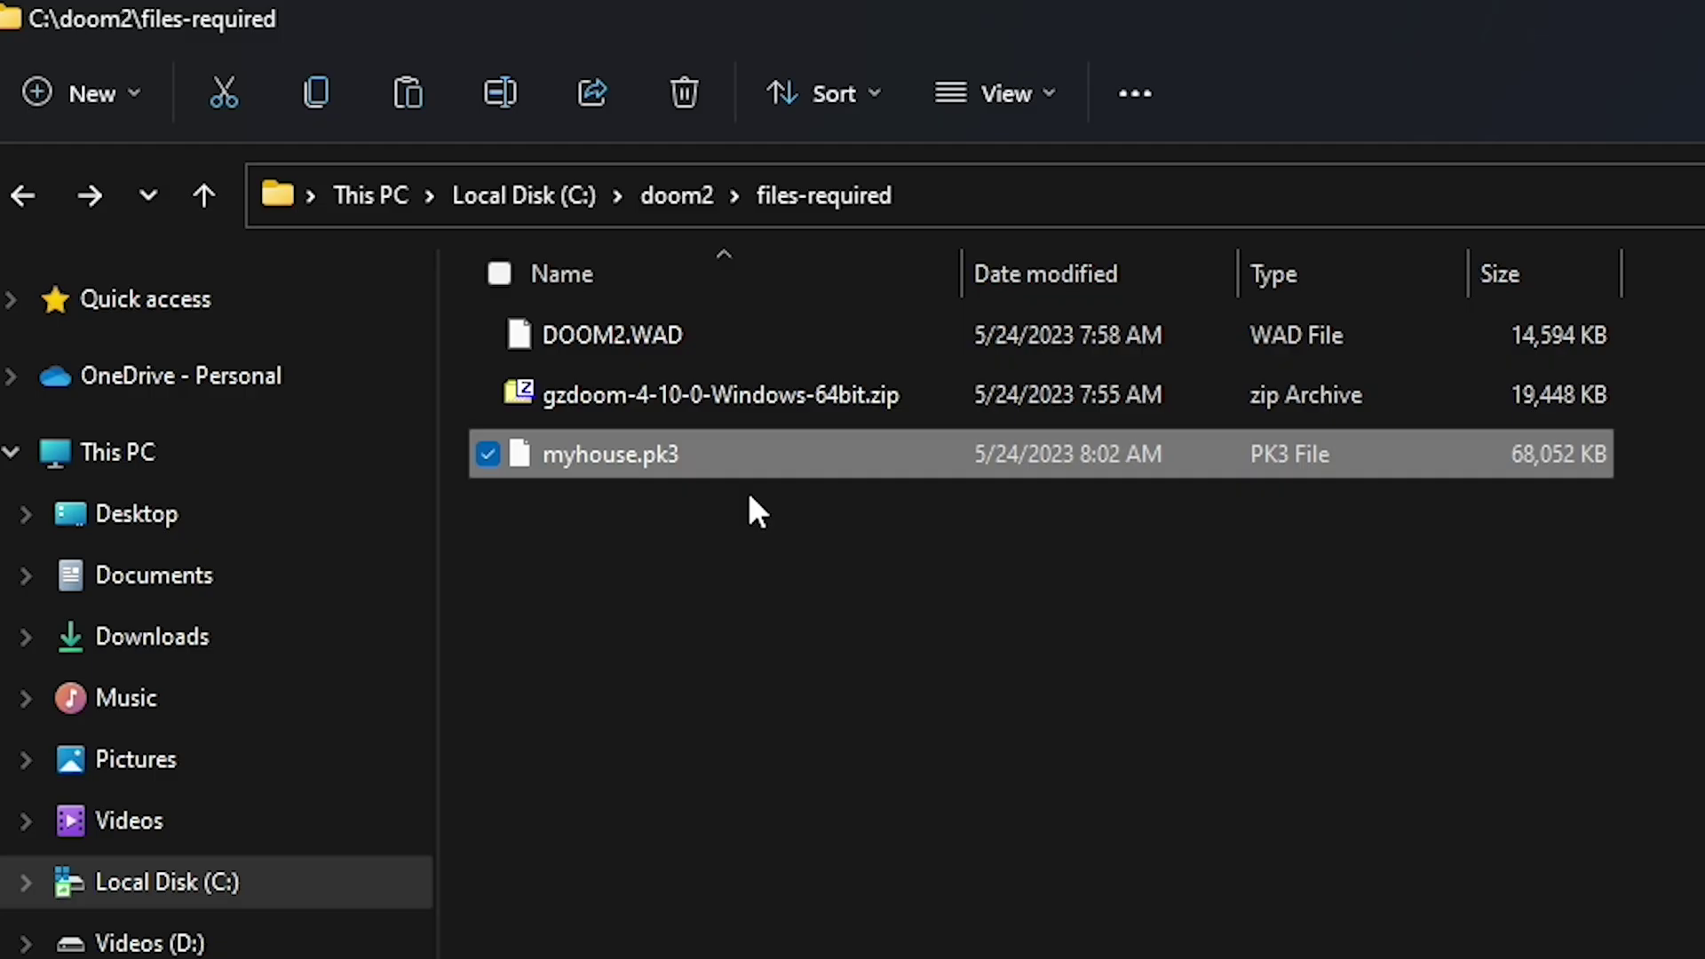
left_click(754, 343)
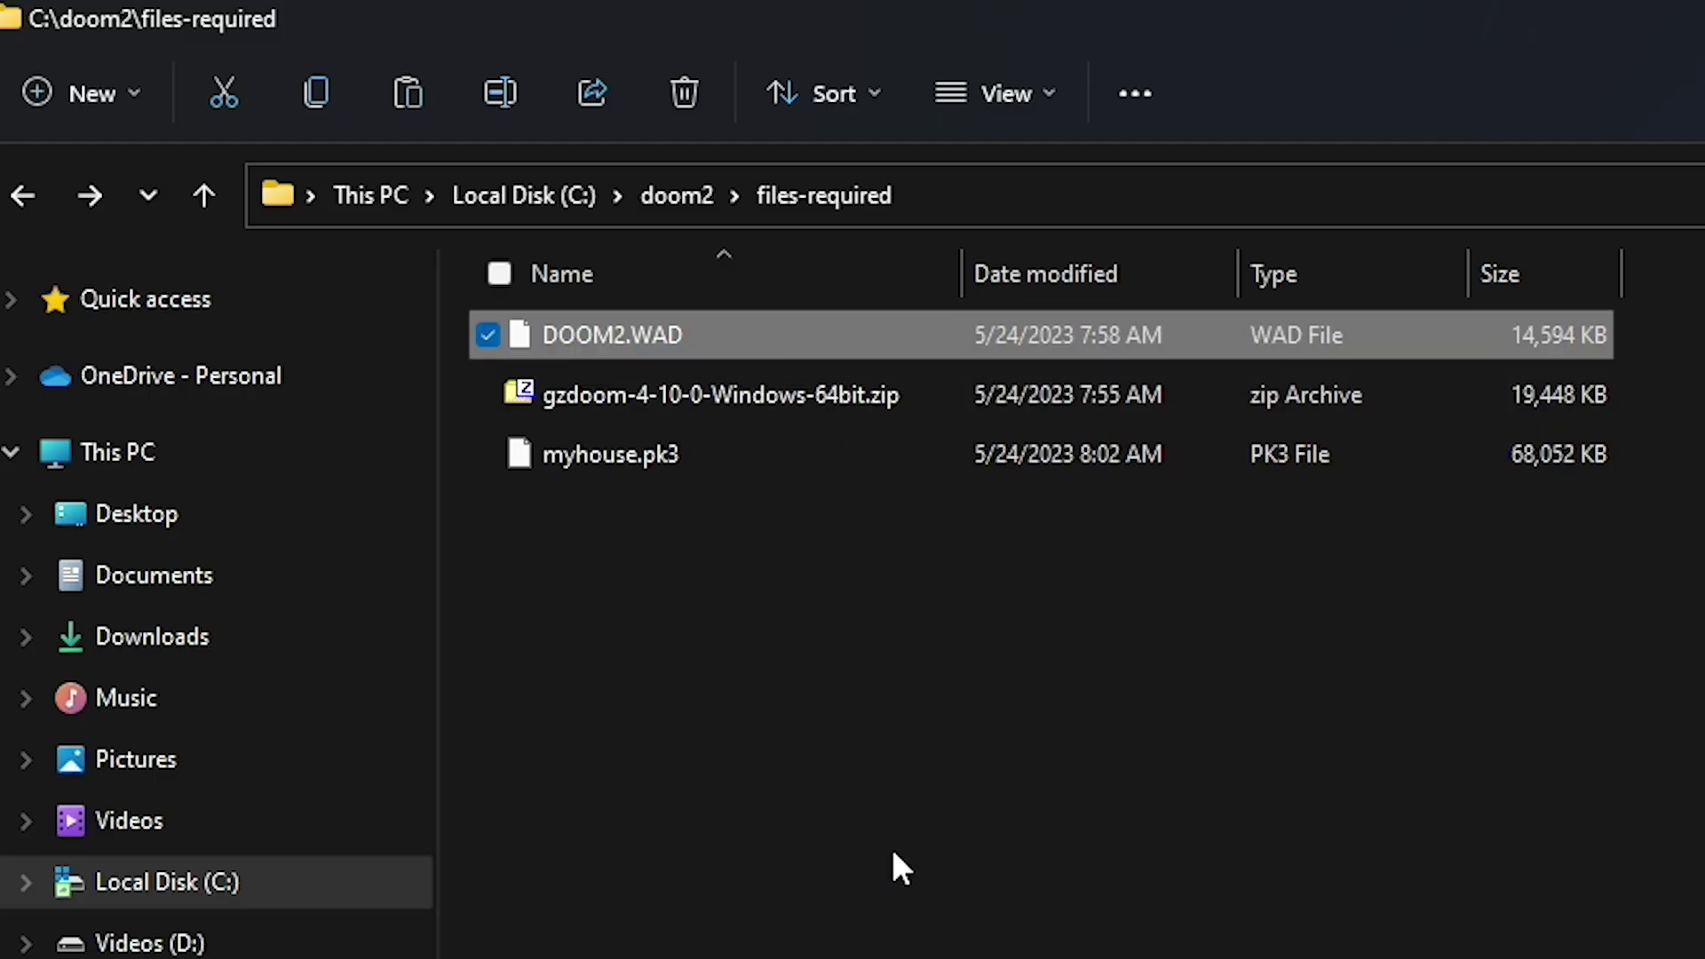
left_click(942, 762)
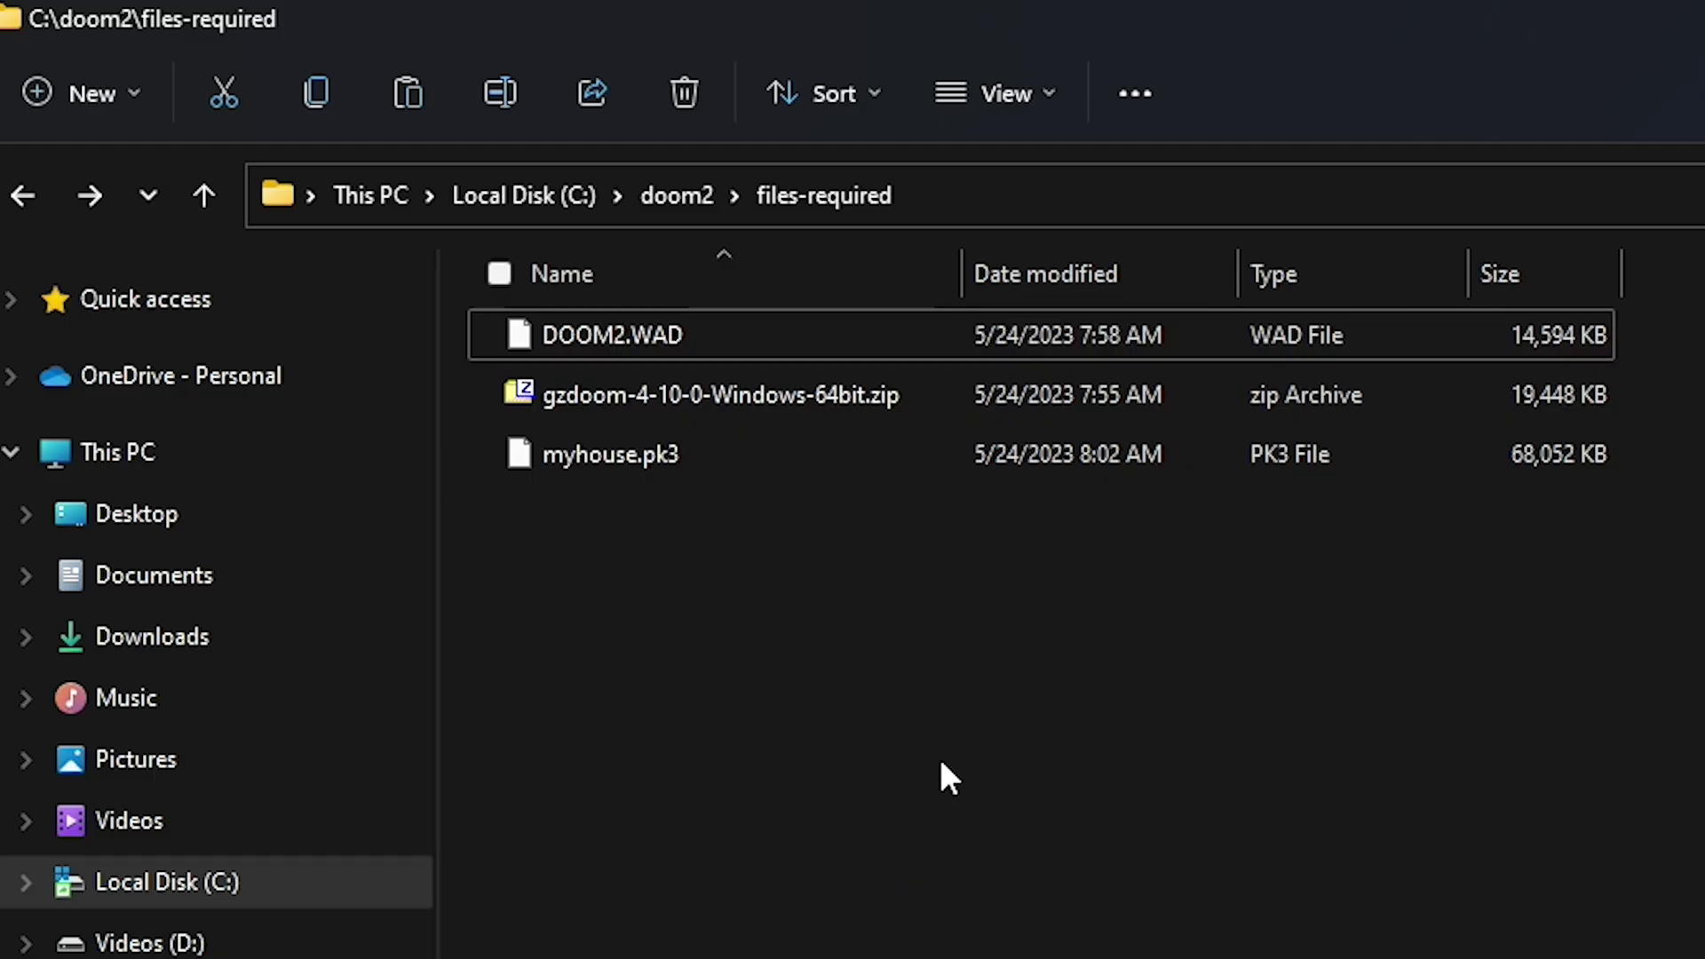
left_click(781, 392)
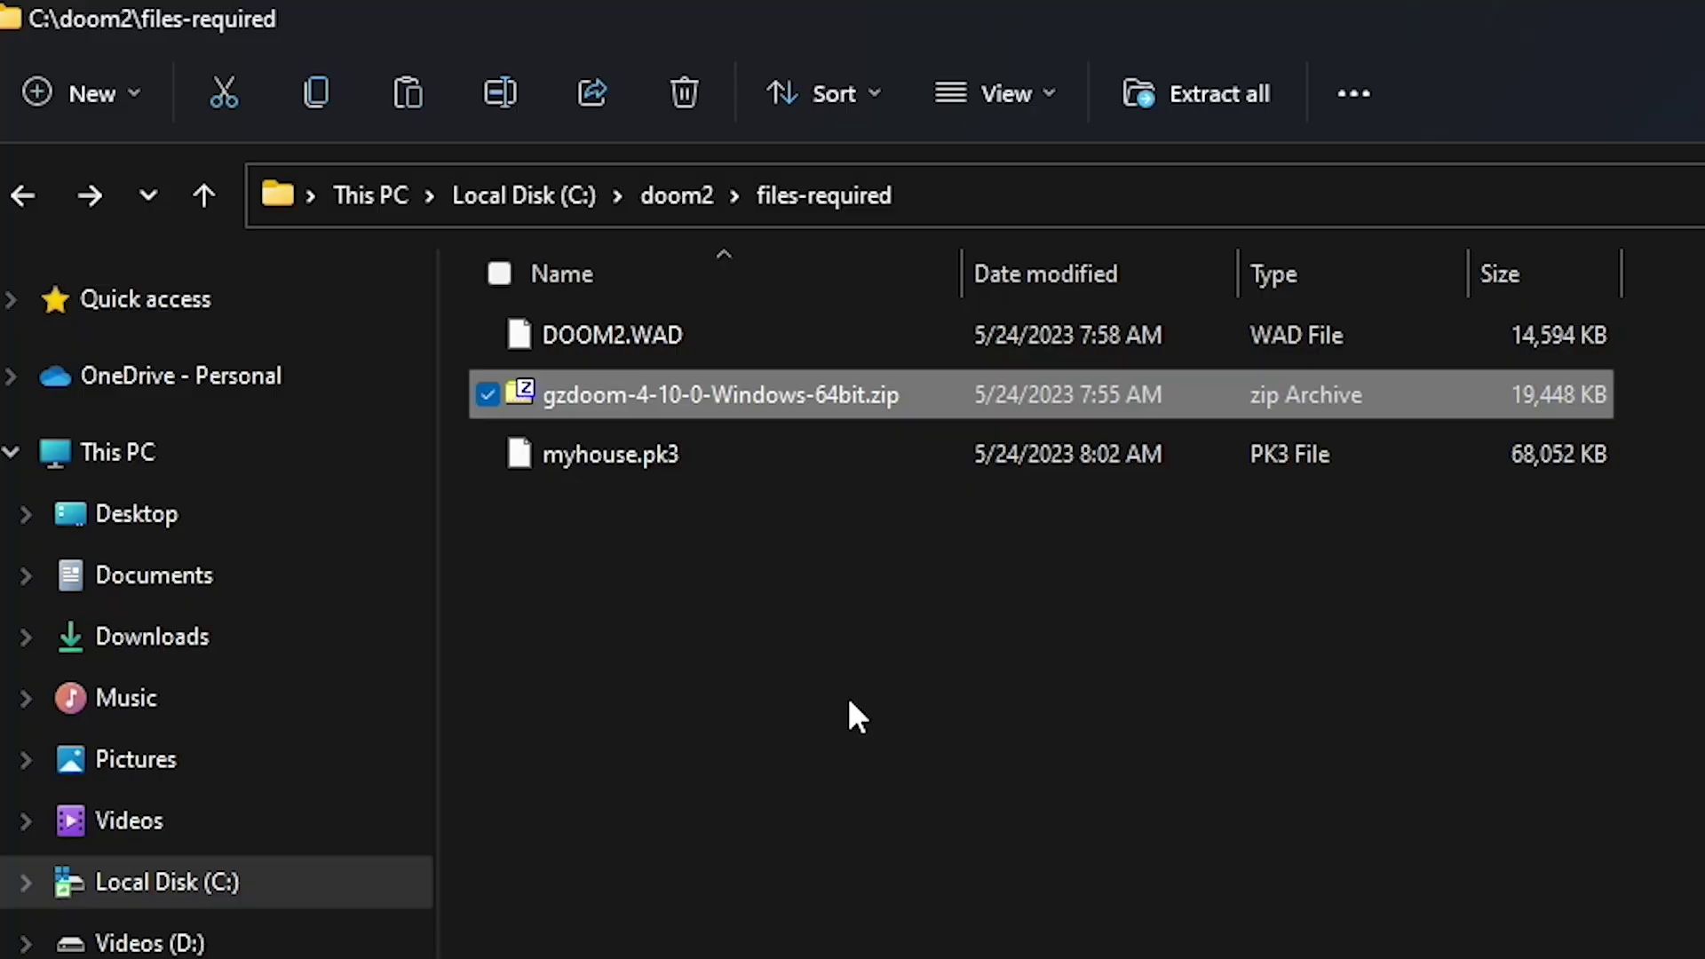
left_click(676, 196)
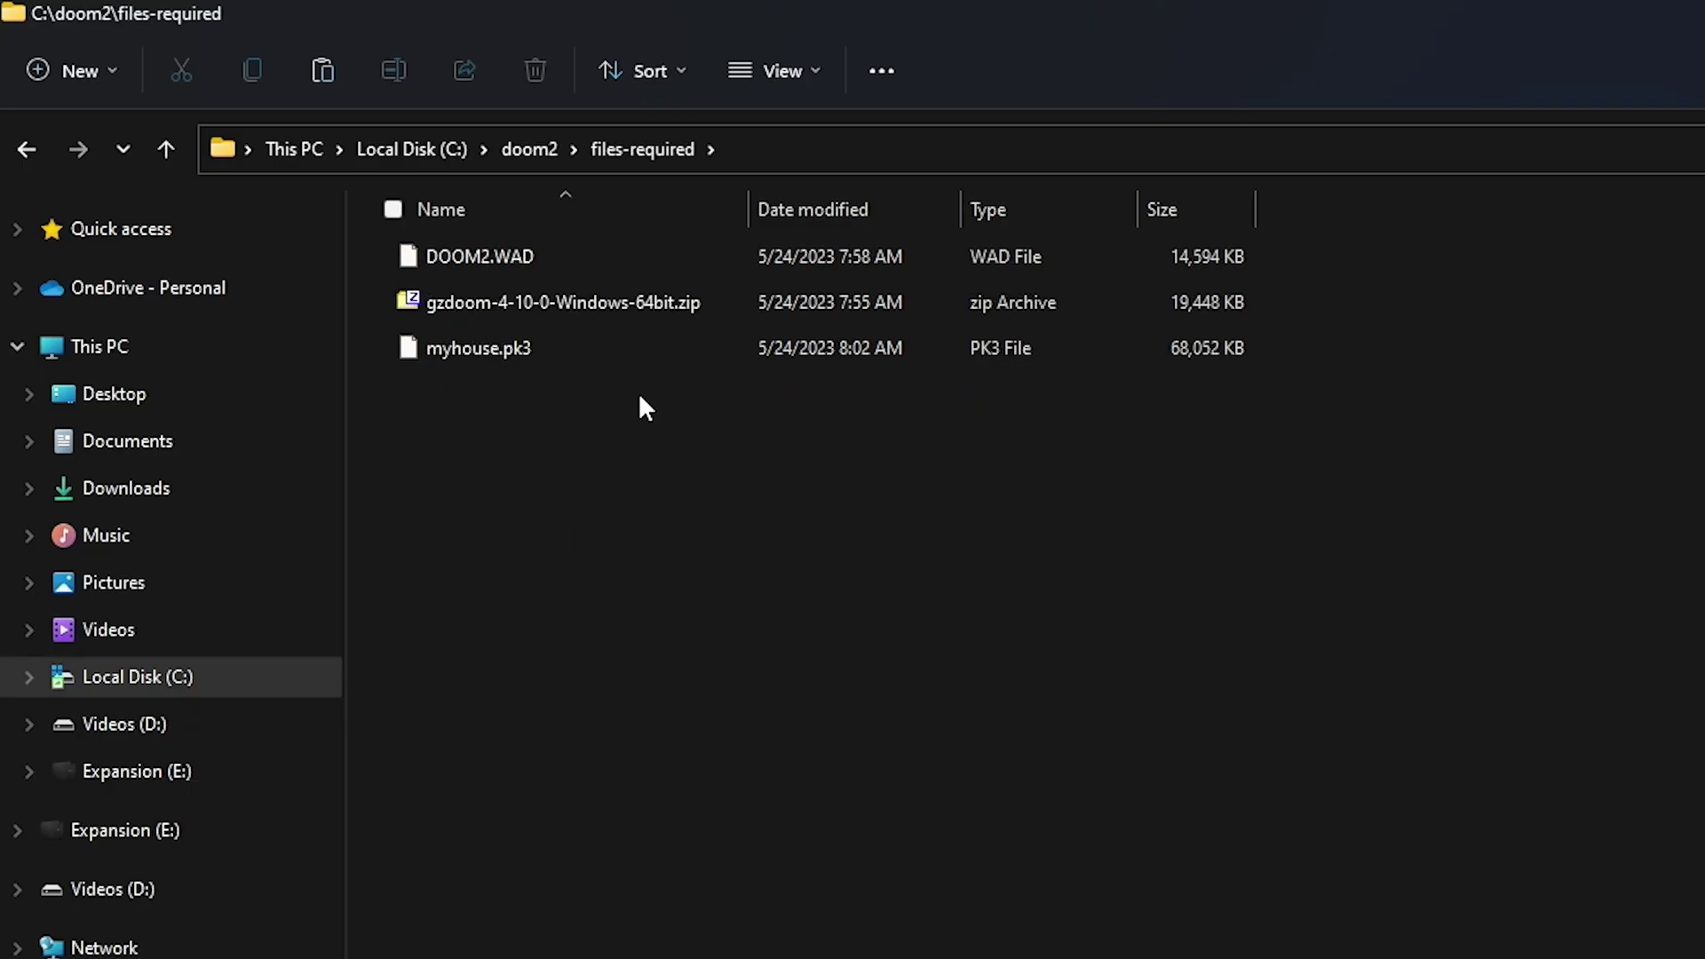
Step: Select myhouse.pk3 and DOOM2.WAD, return to doom2, and drop myhouse.pk3 onto gzdoom.exe
double_click(550, 348)
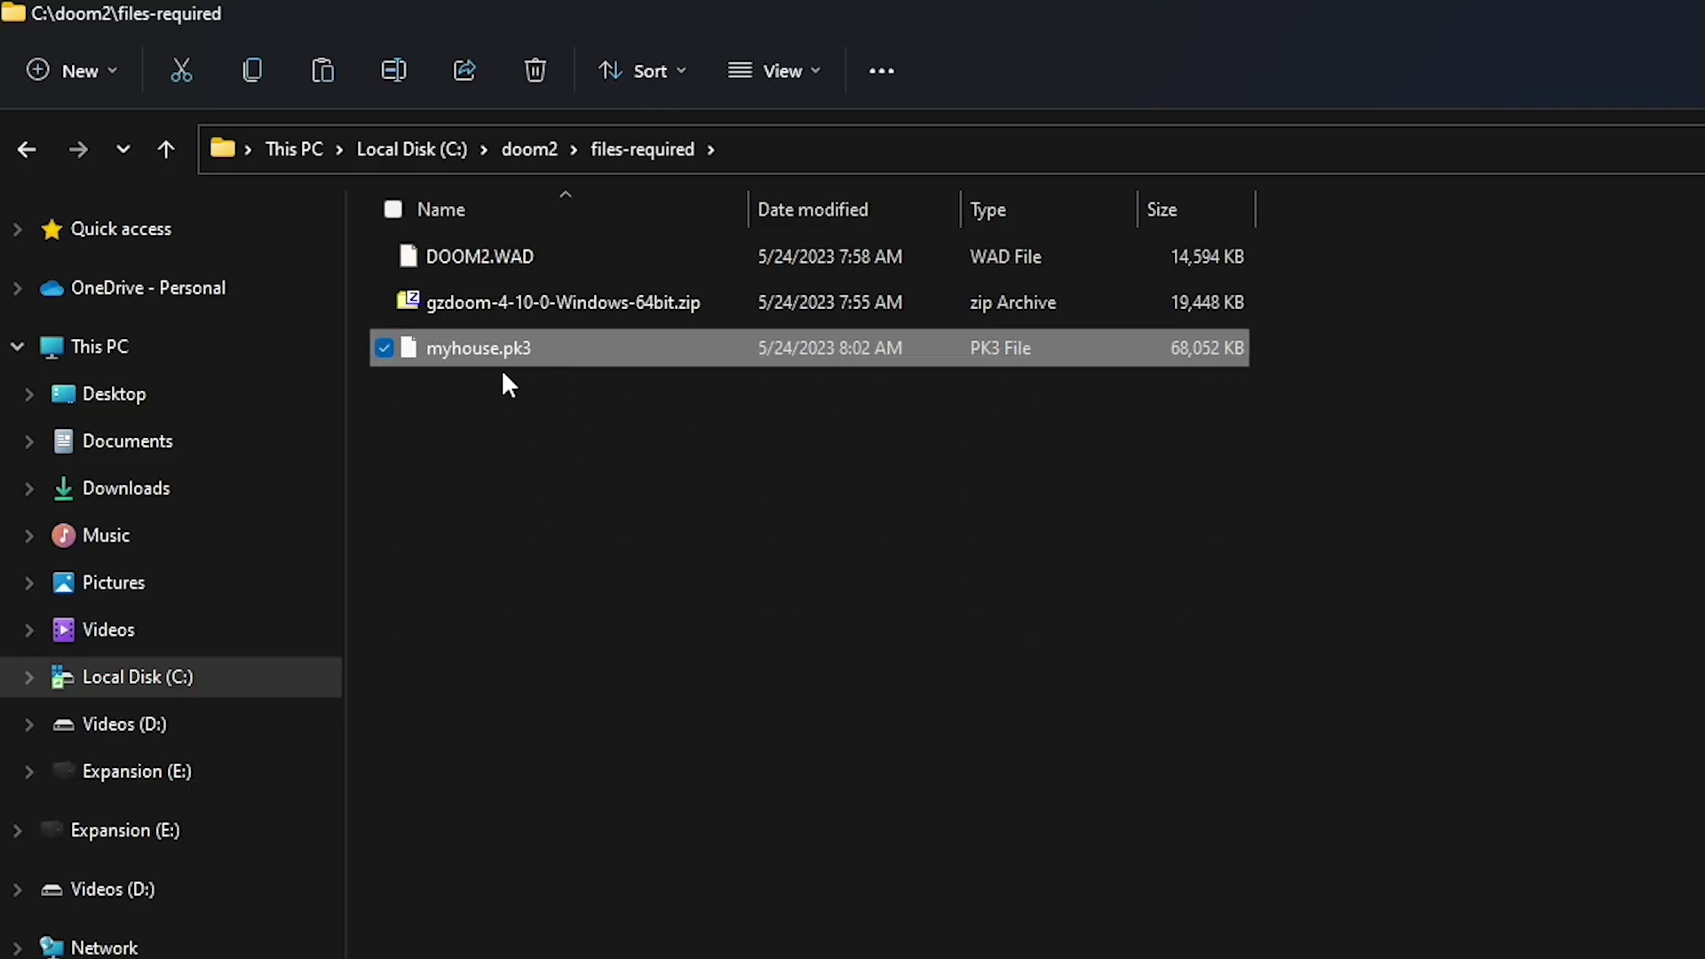
left_click(560, 258)
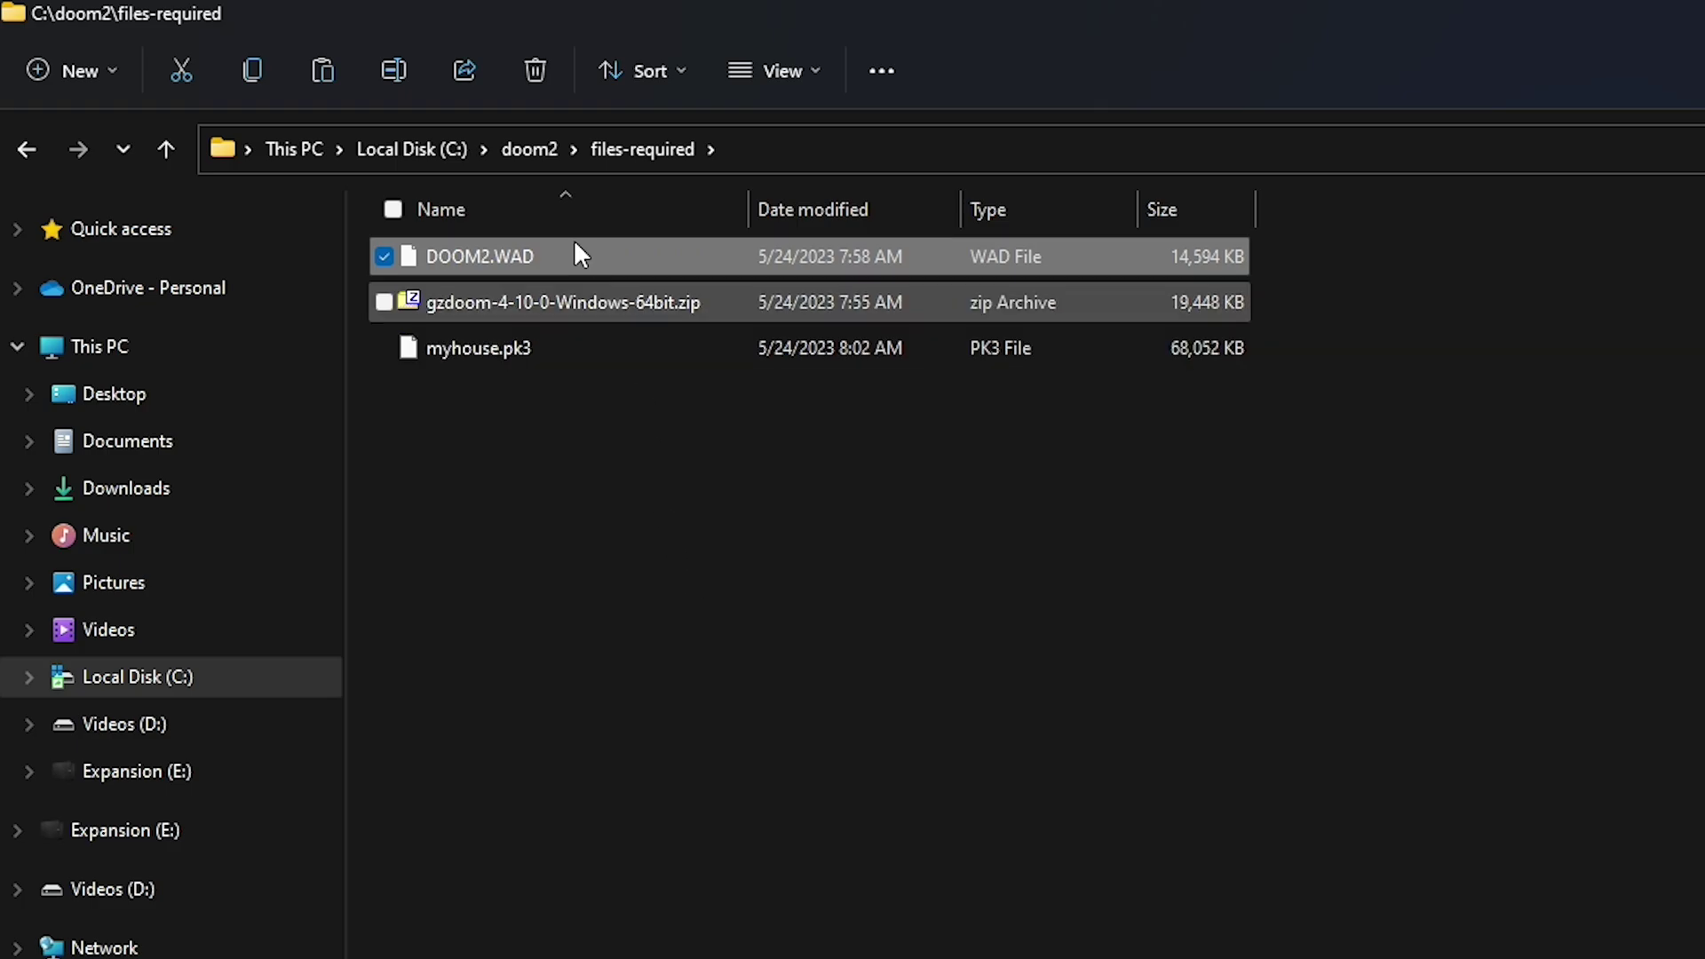
left_click(529, 149)
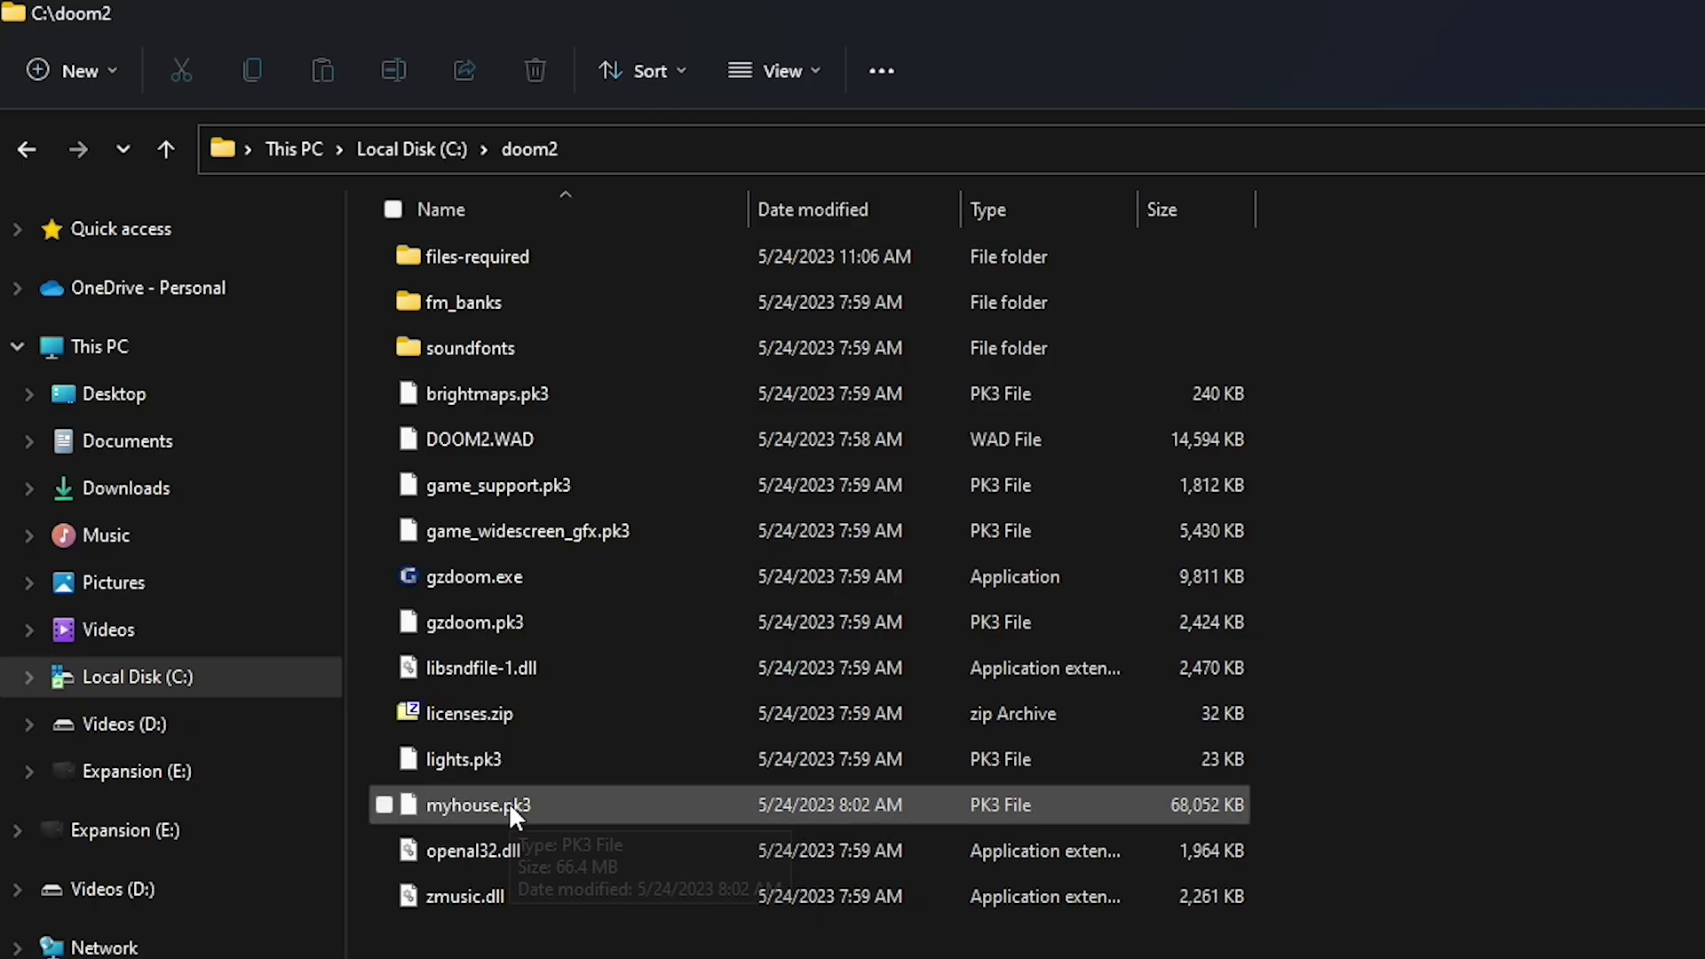
mouse_move(506, 804)
left_mouse_down()
mouse_move(555, 719)
mouse_move(499, 583)
left_mouse_up()
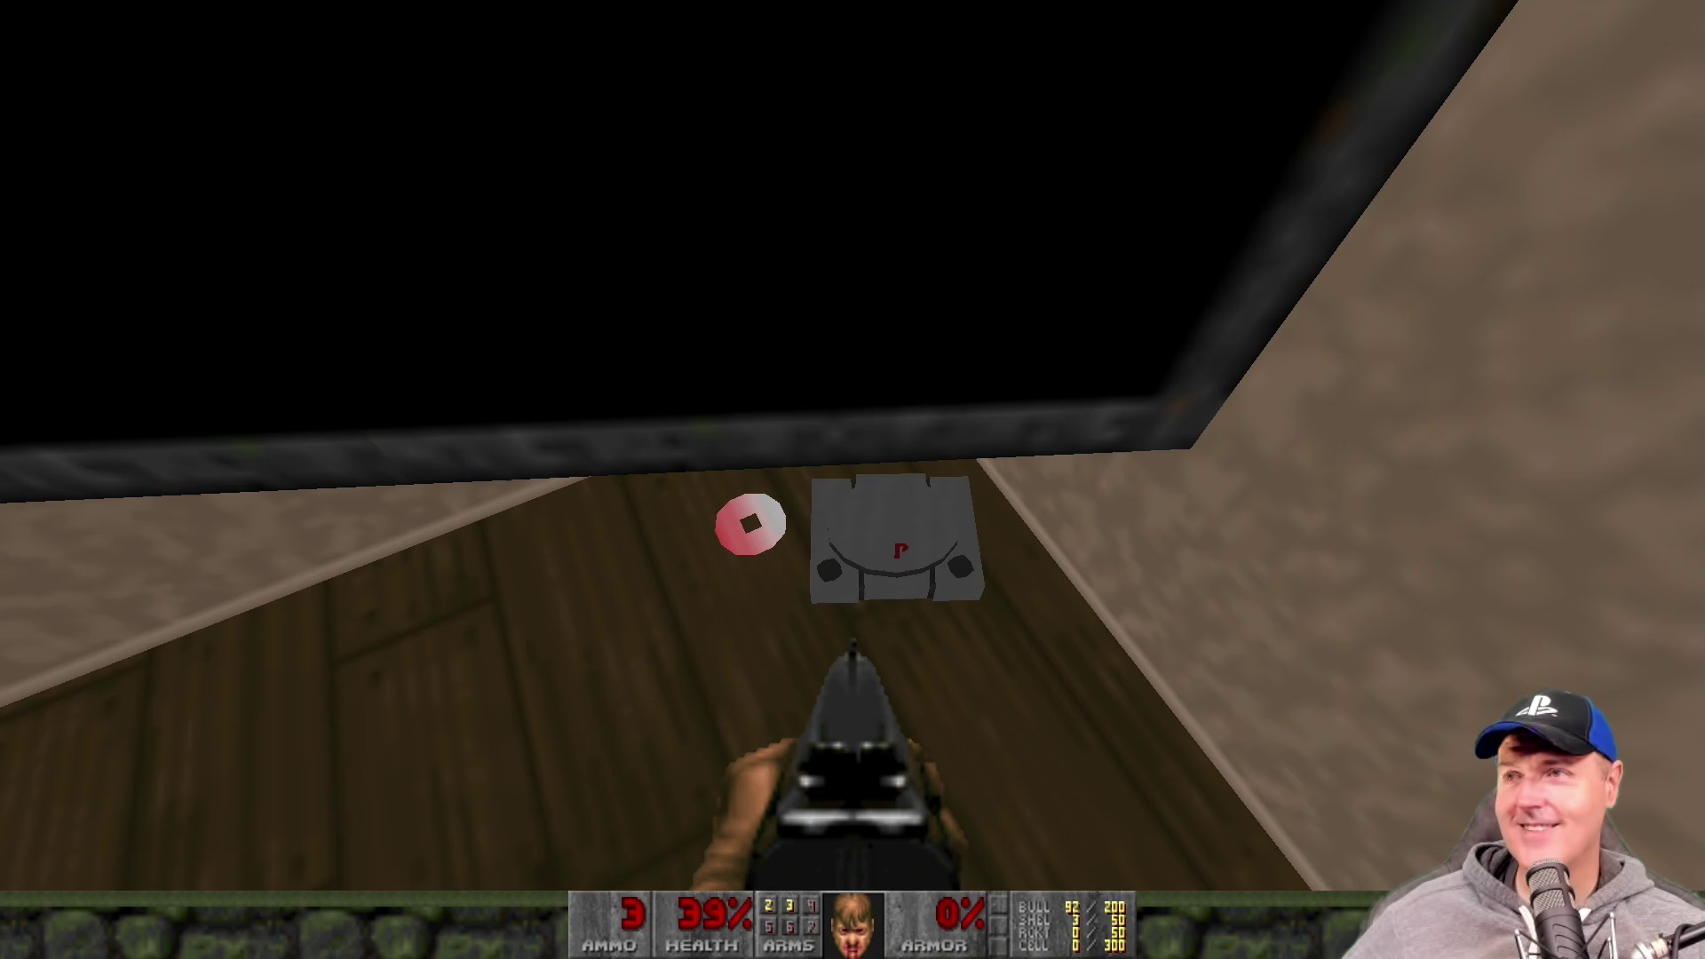
Step: Turn toward another room, switch to the pistol, and shoot the pale monster dead
key("Left")
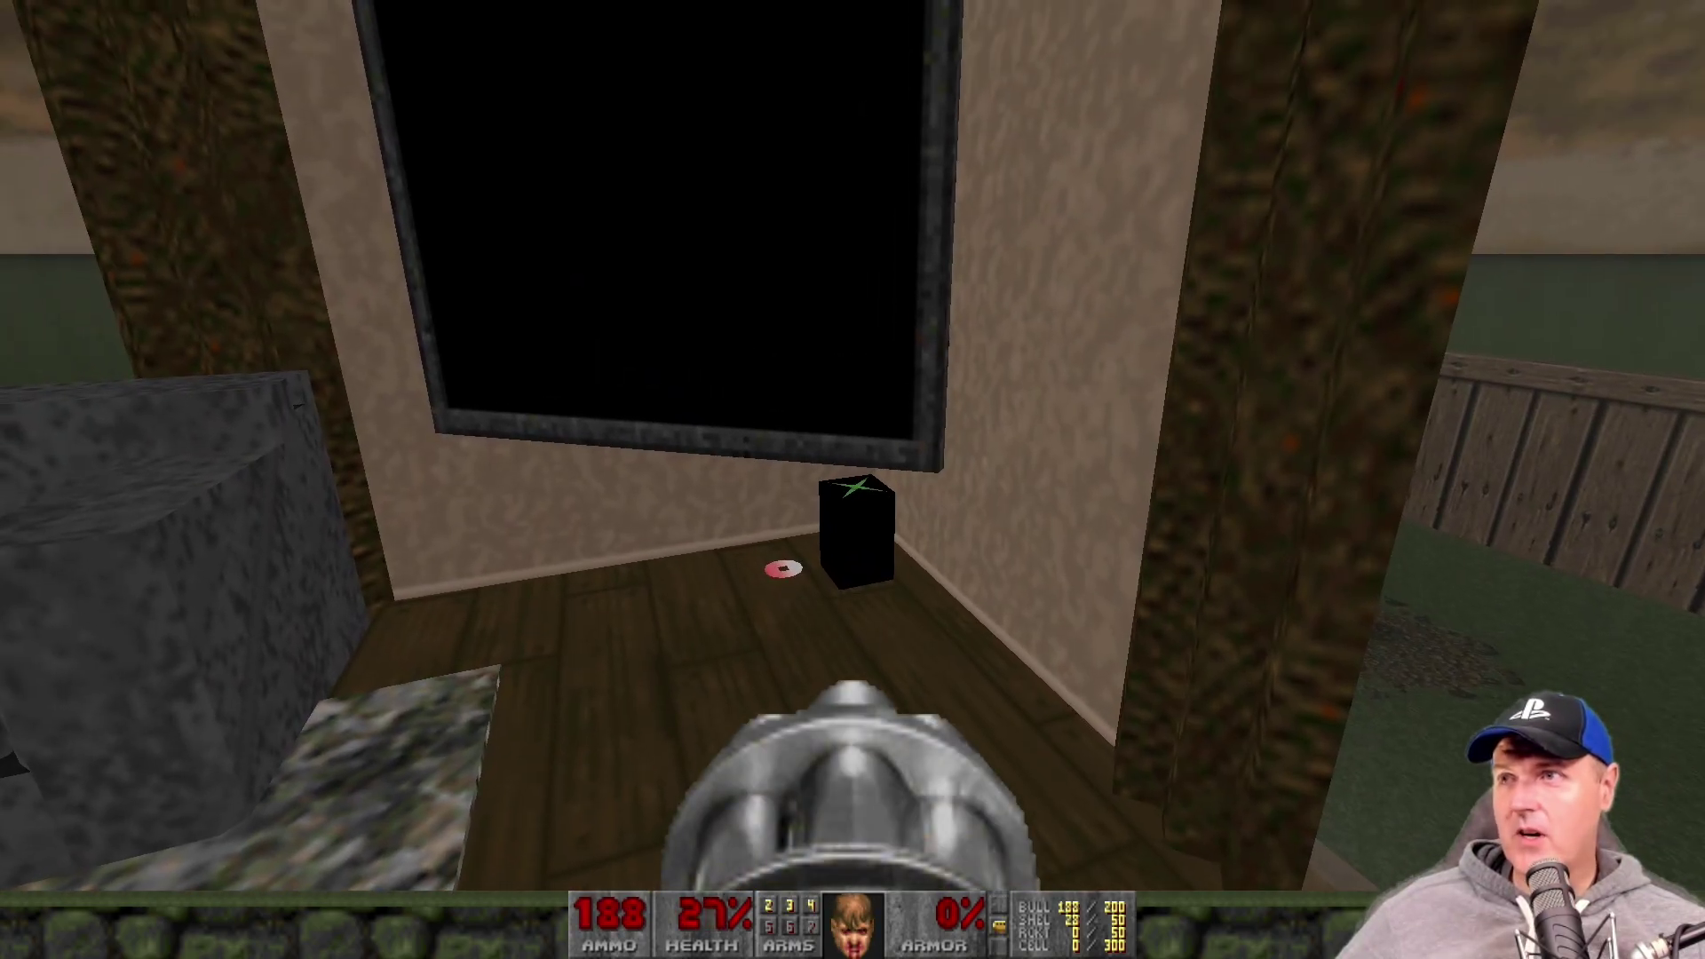
key("Down")
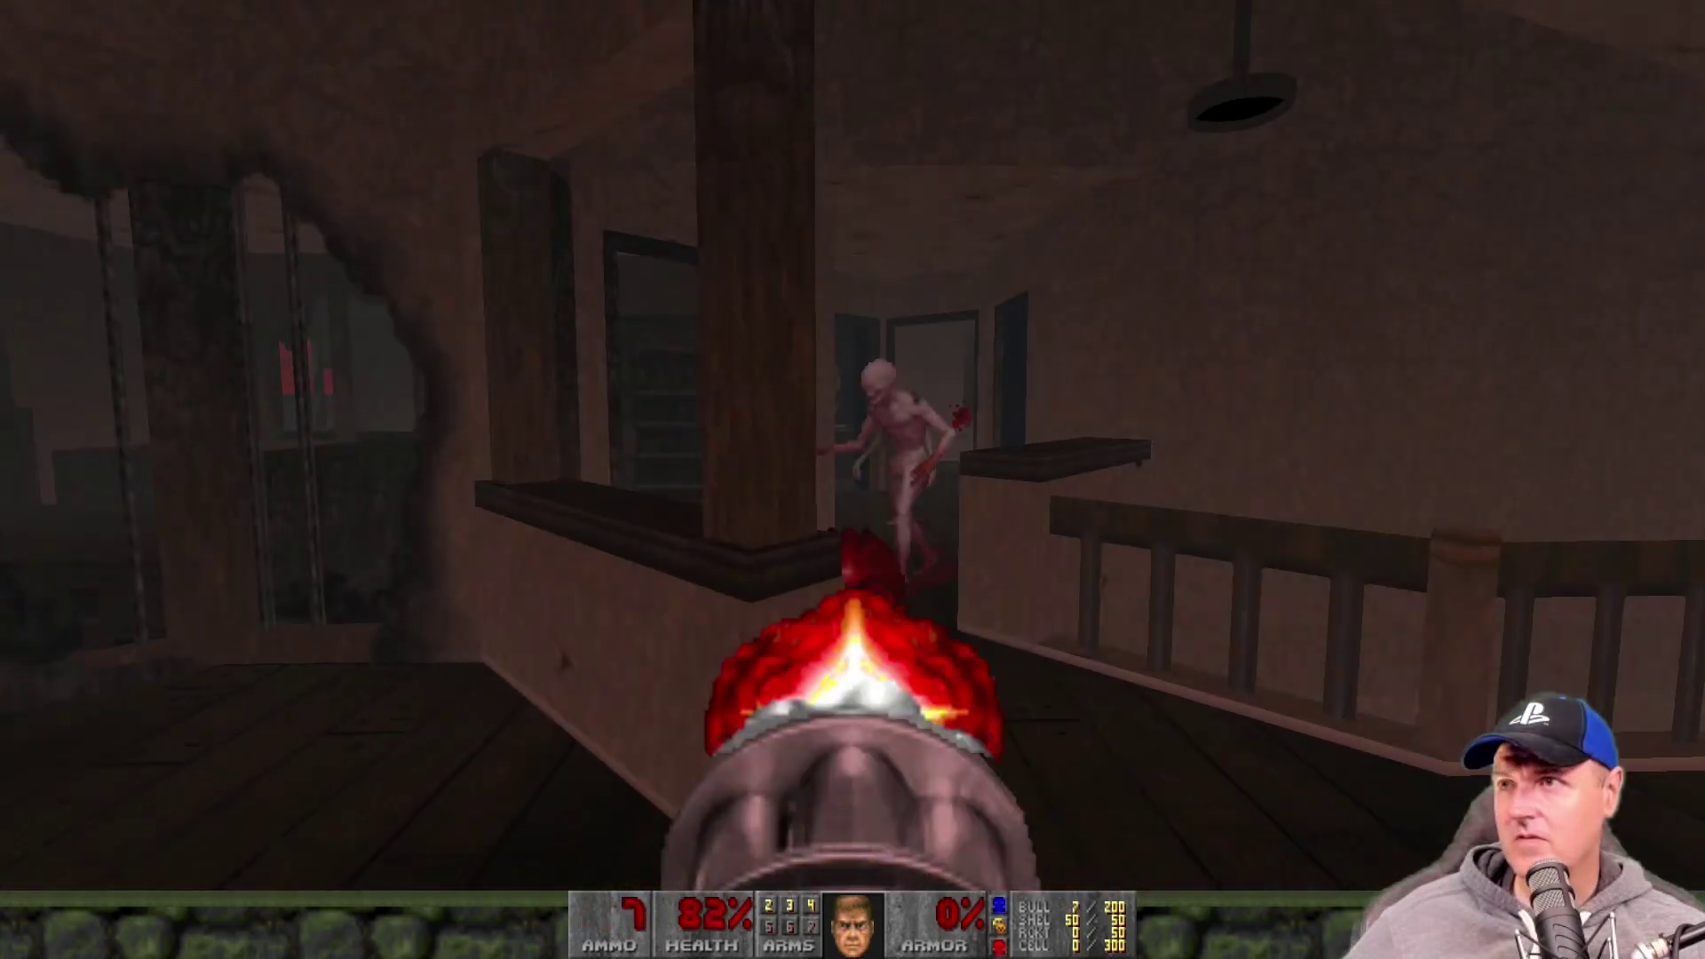
key("2")
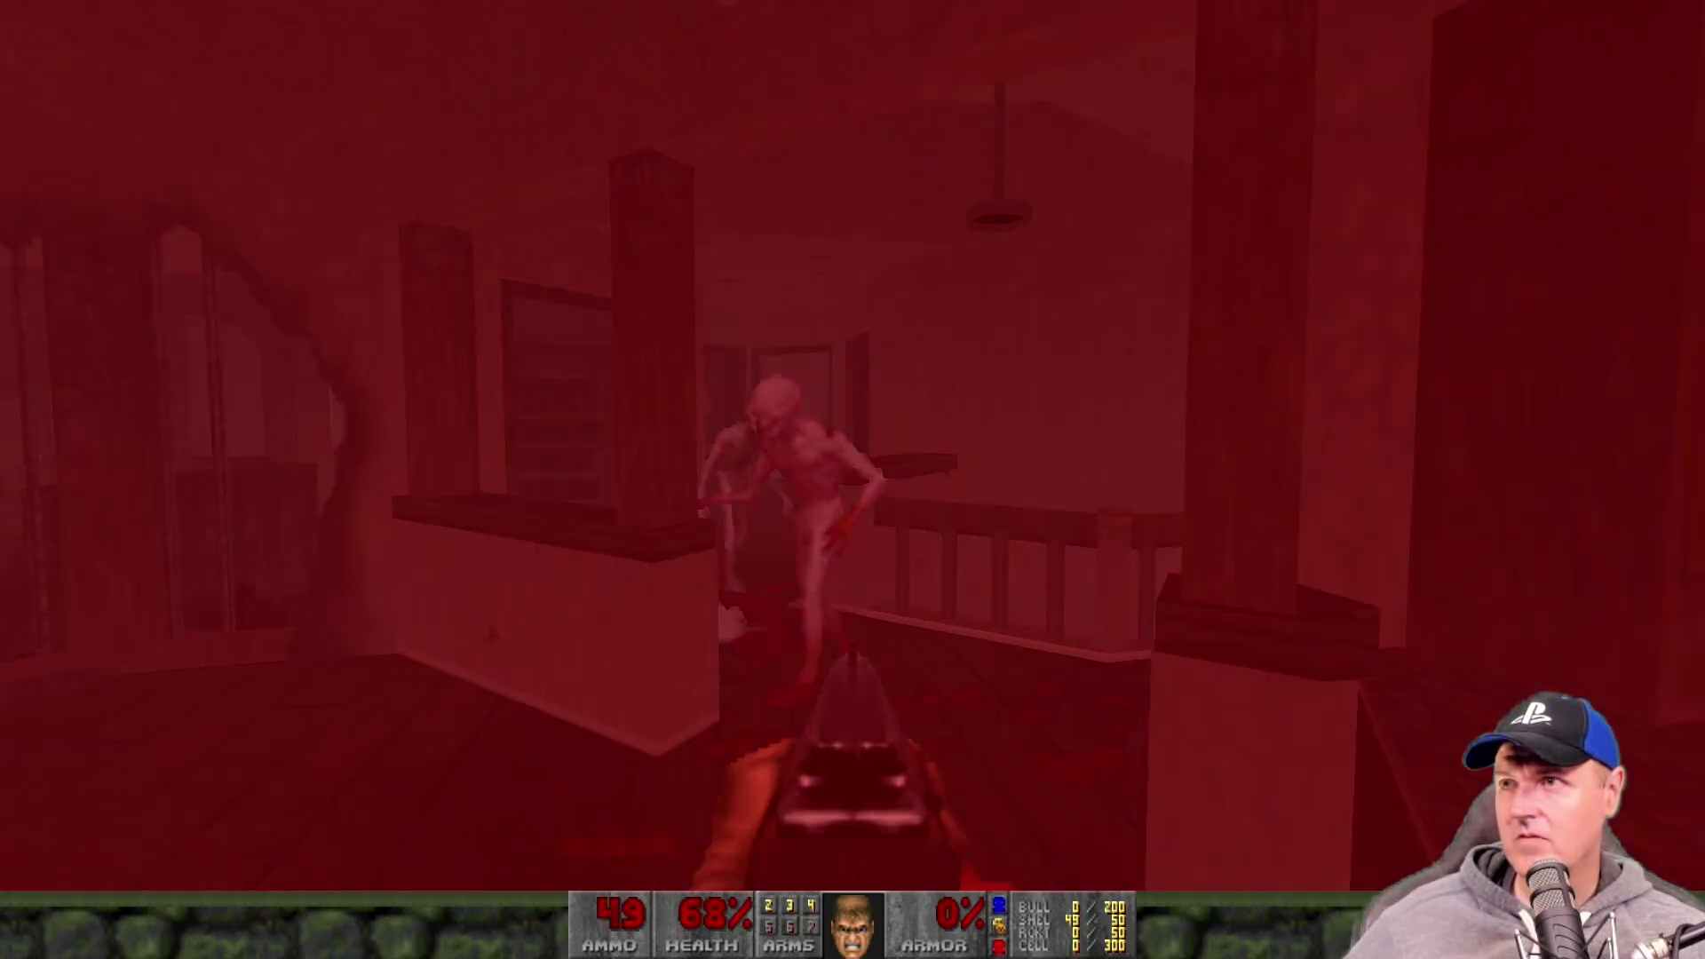
left_click(852, 481)
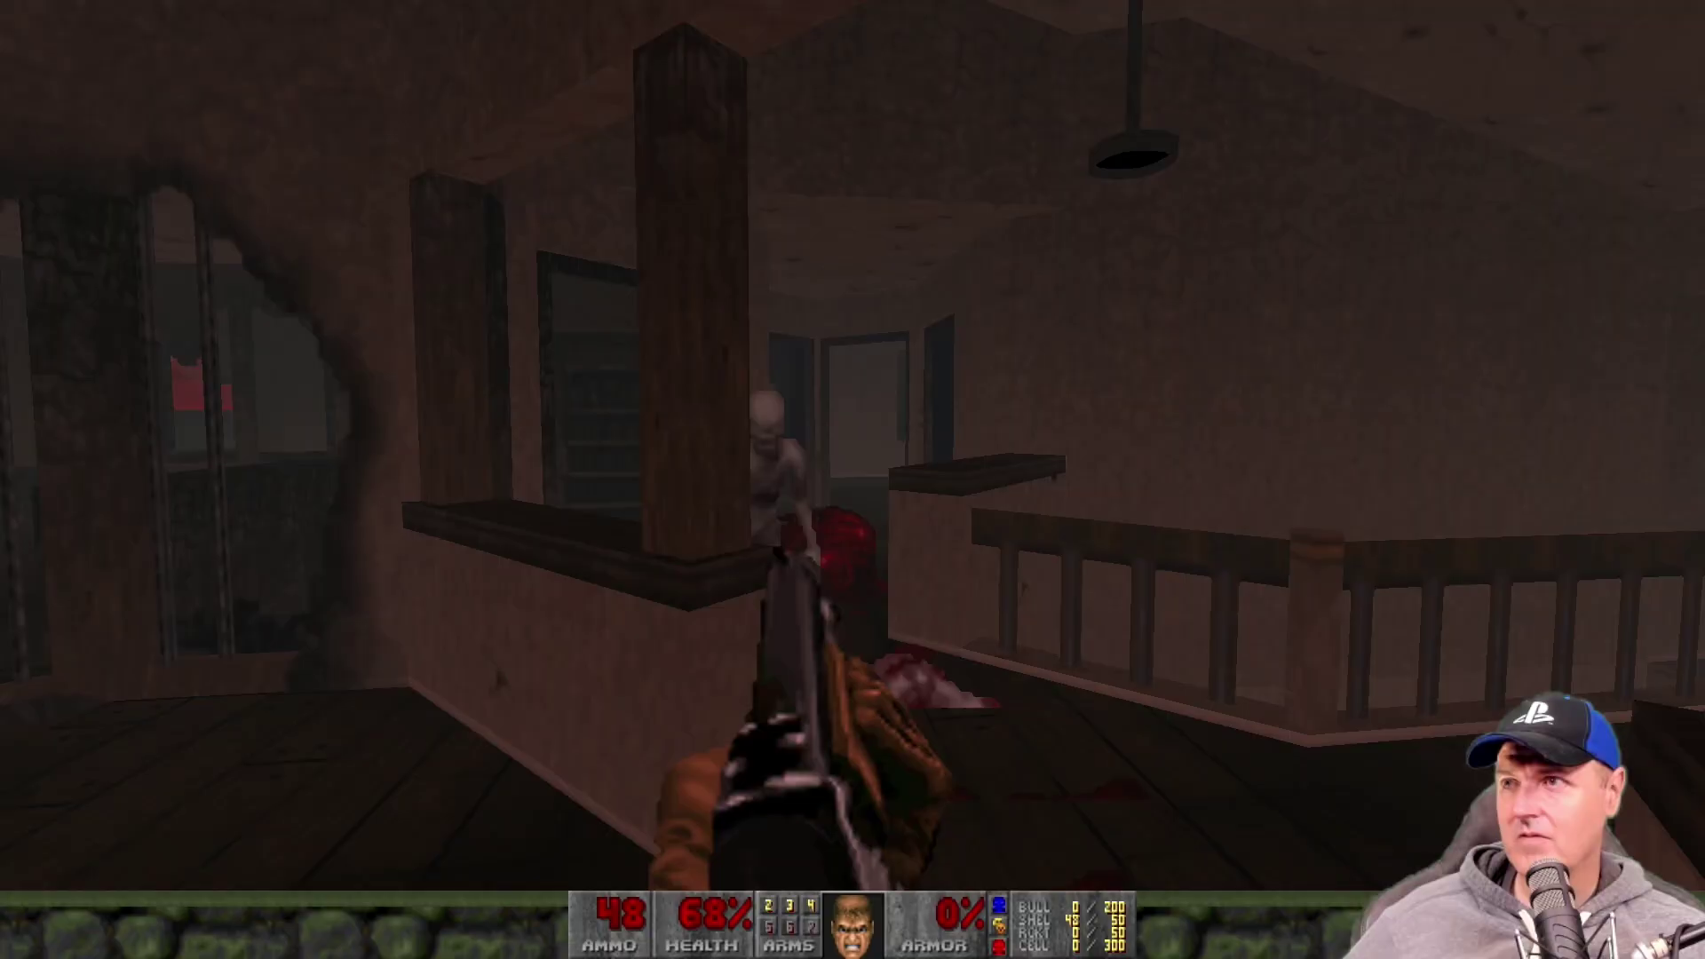
left_click(852, 480)
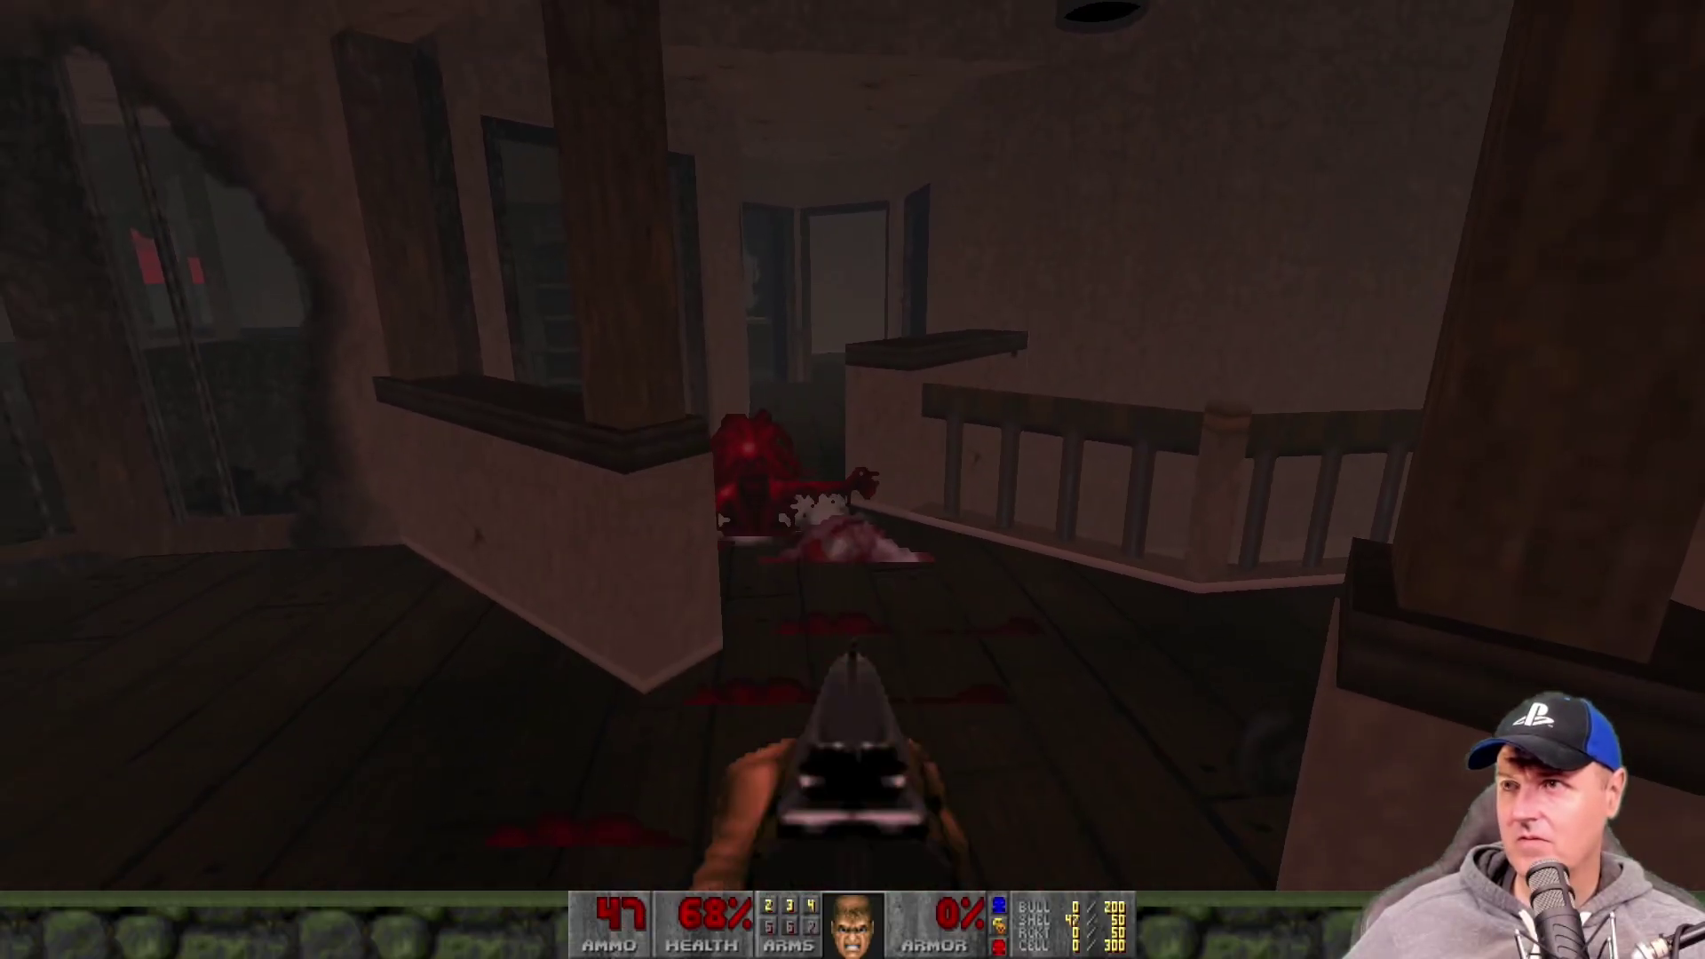
left_click(853, 480)
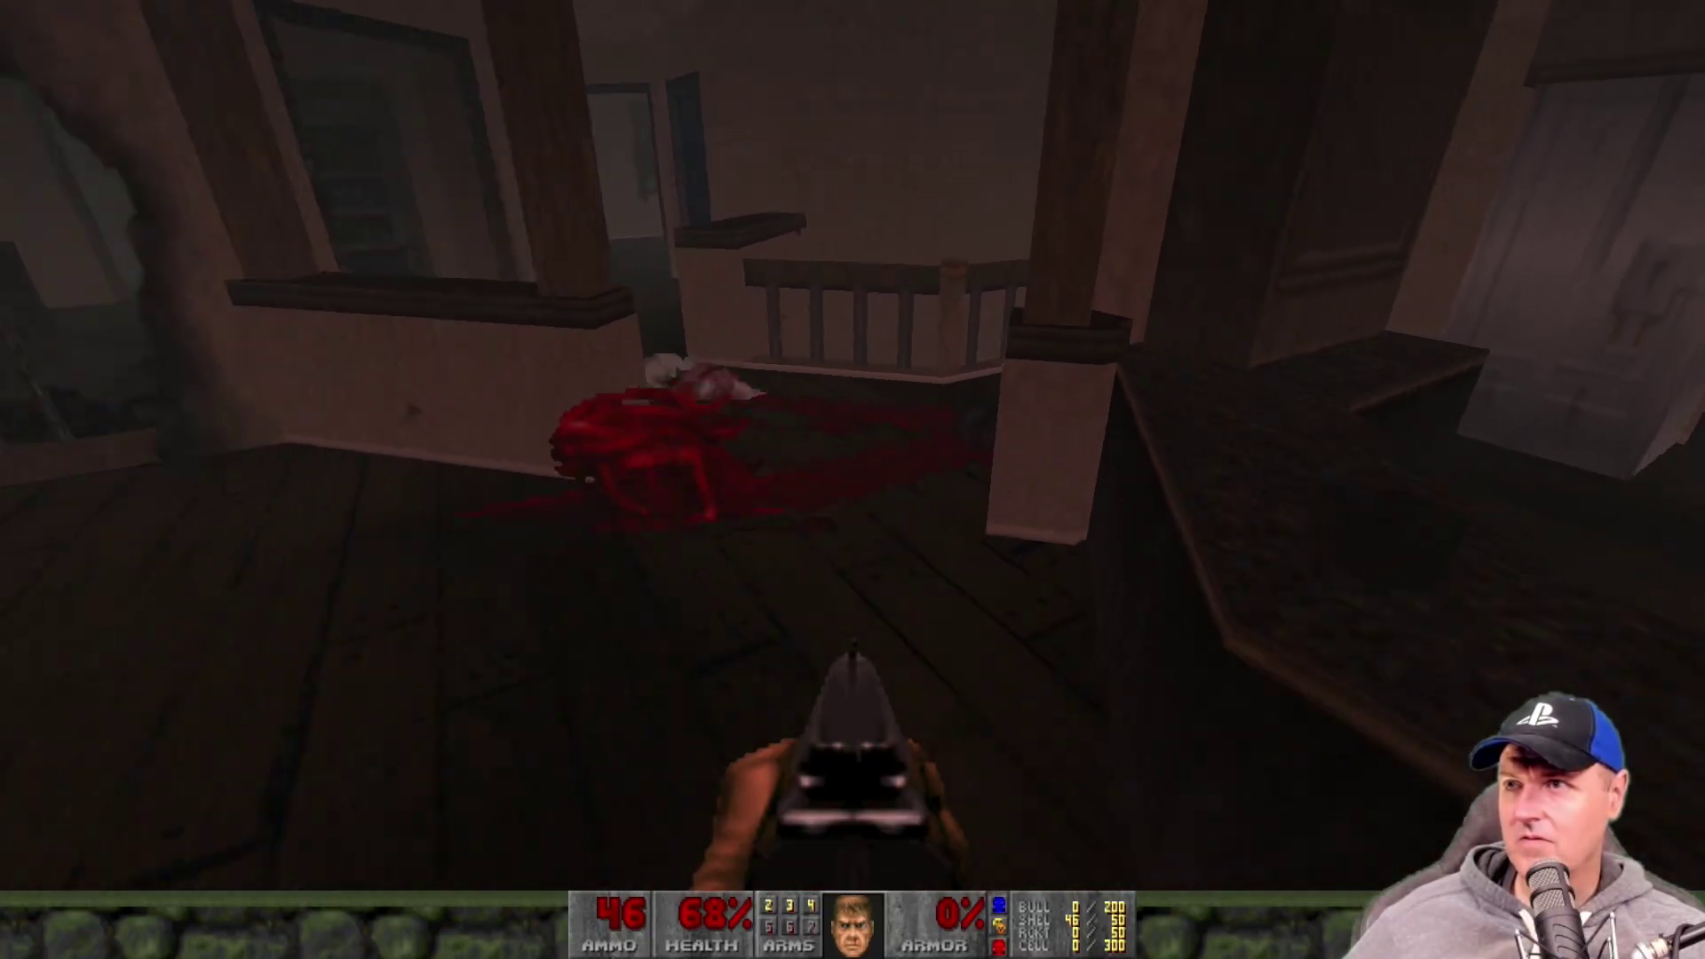
left_click(852, 480)
Step: Walk past the broken wall to stand under the roof opening and look across the sky
key("w")
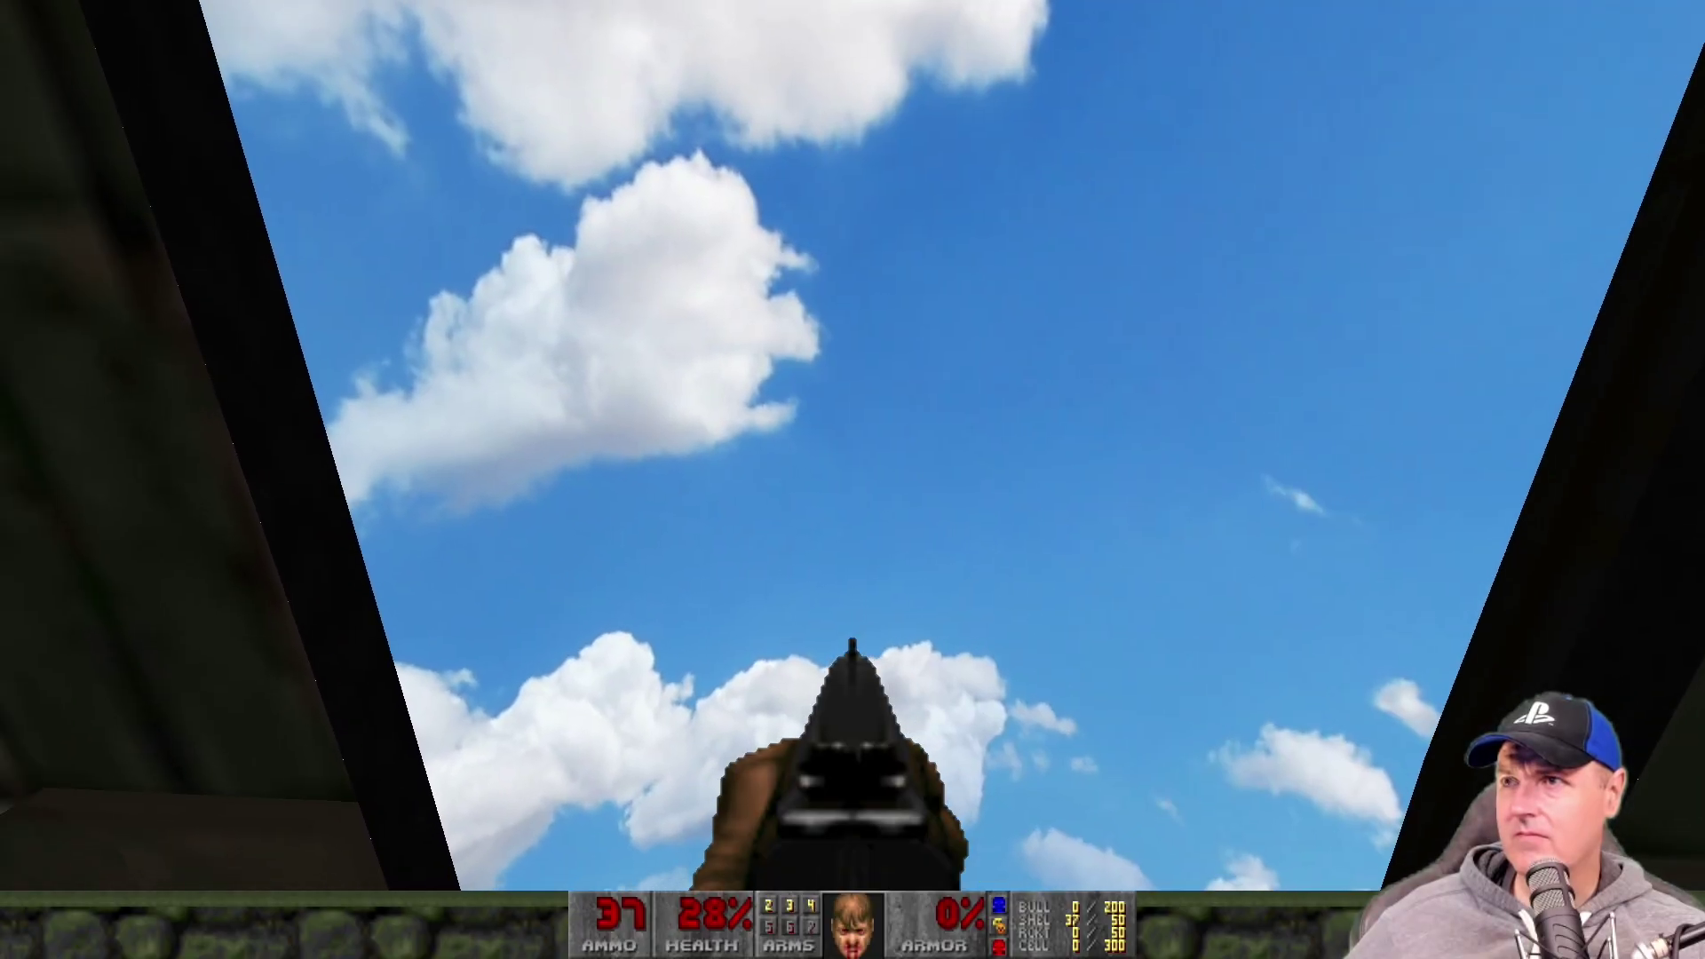
key("w")
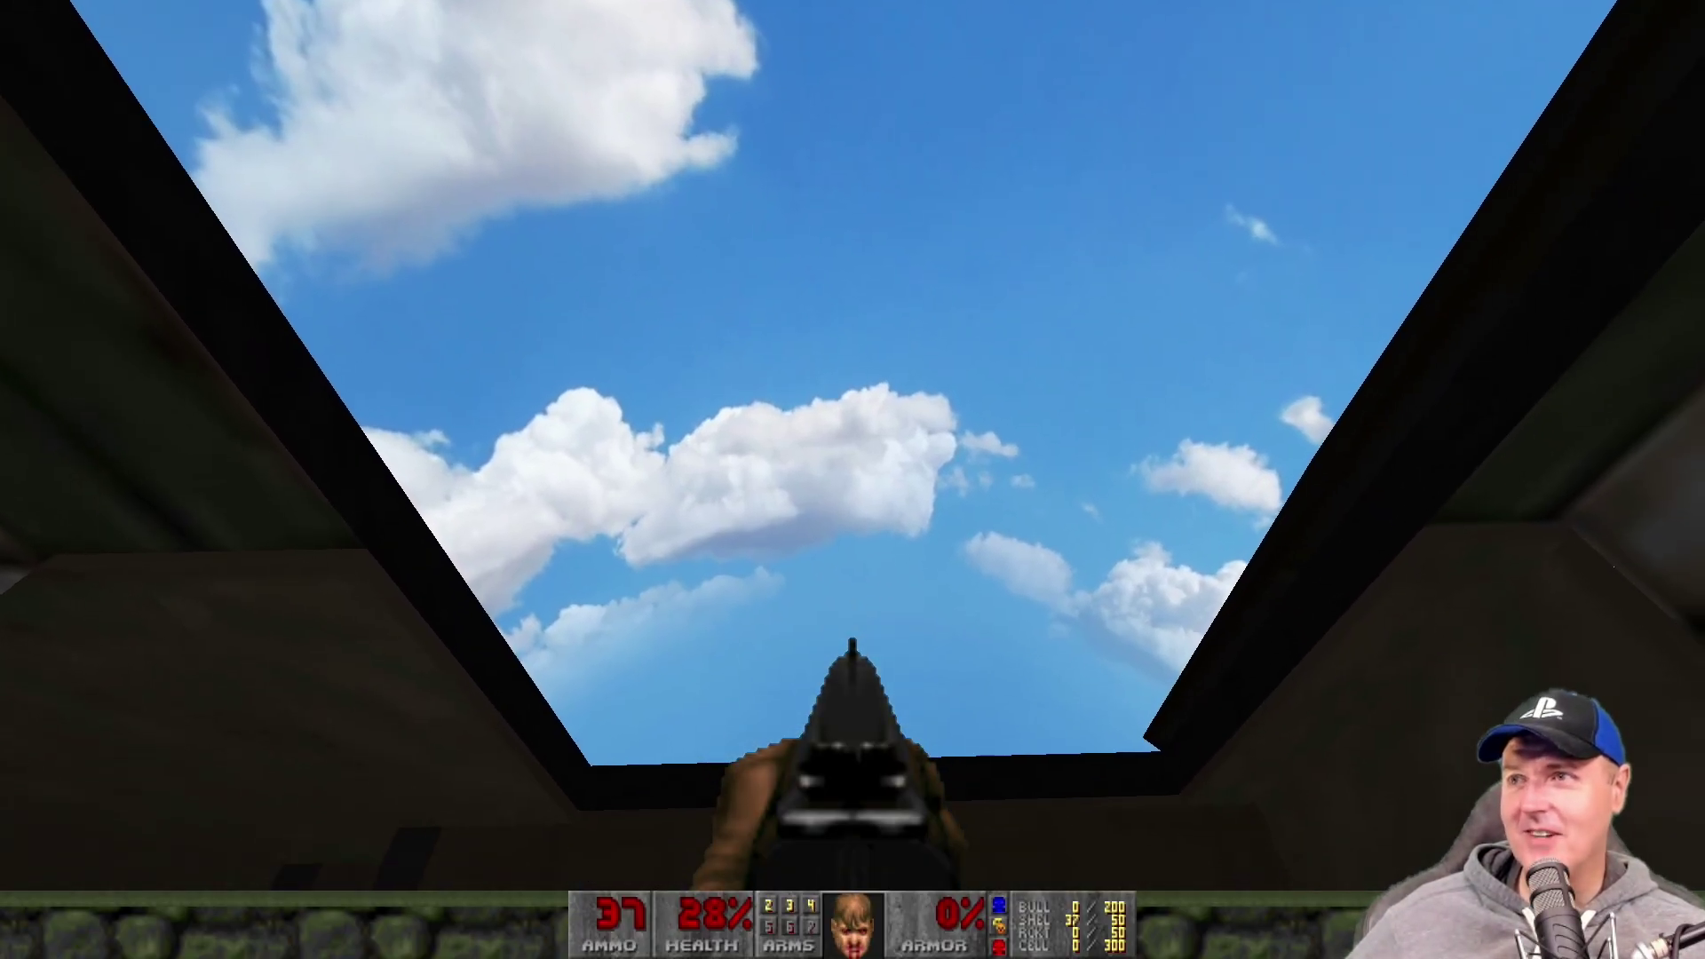
key("w")
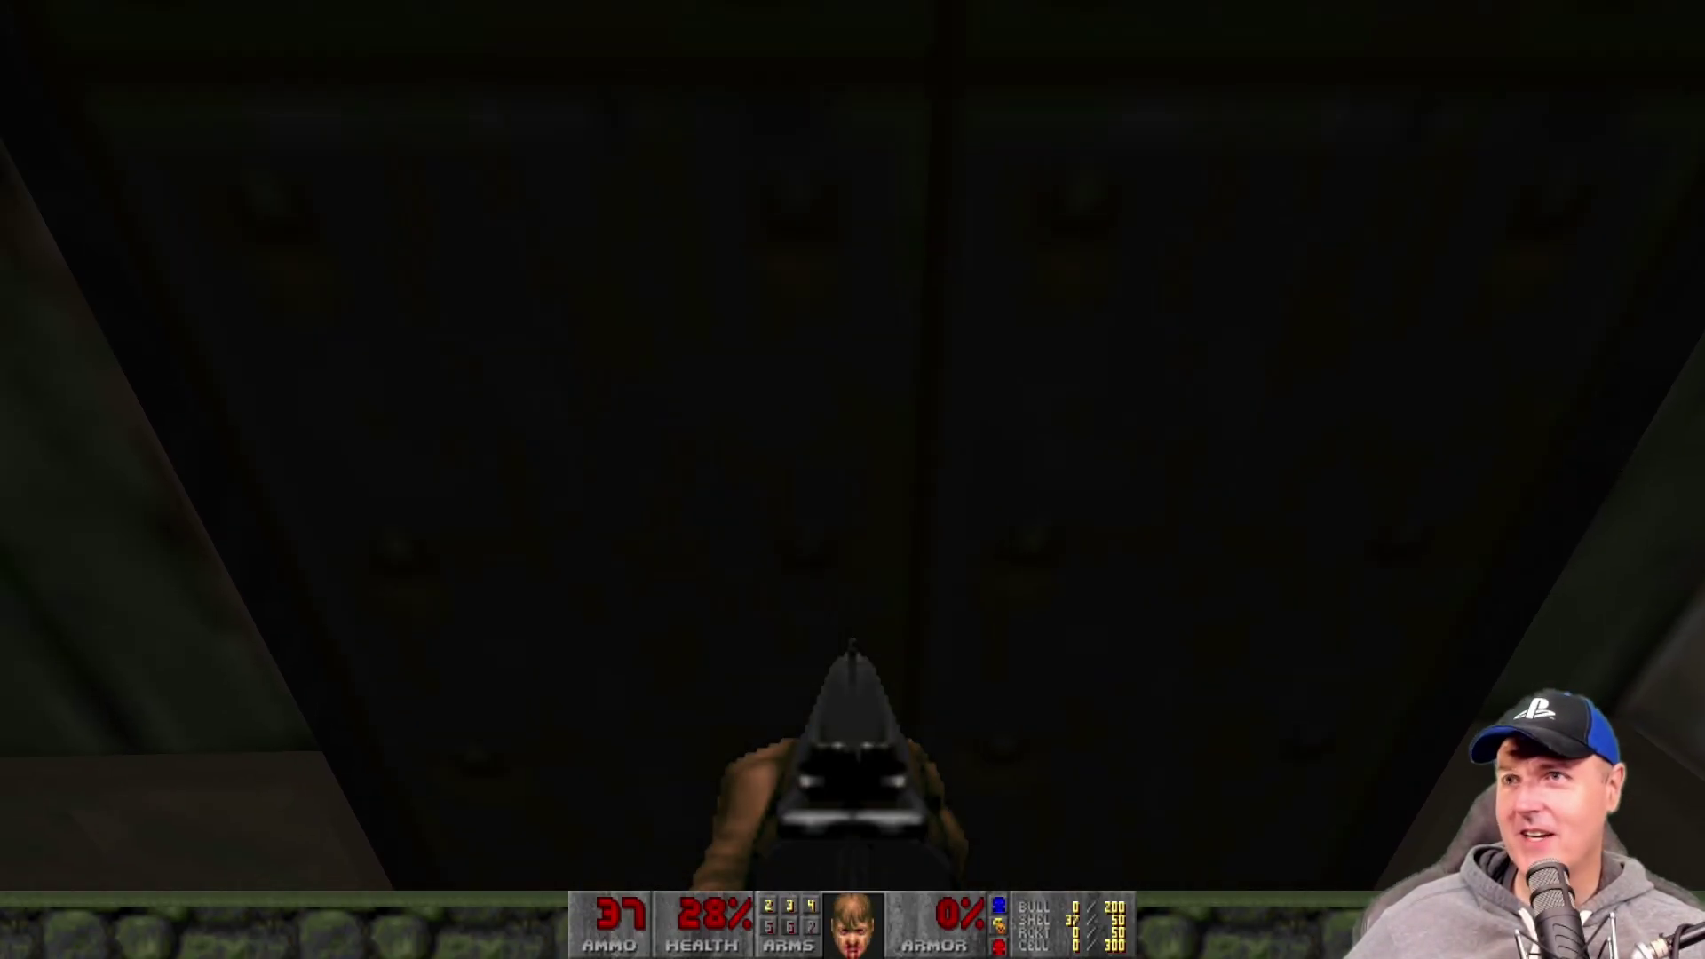
key("w")
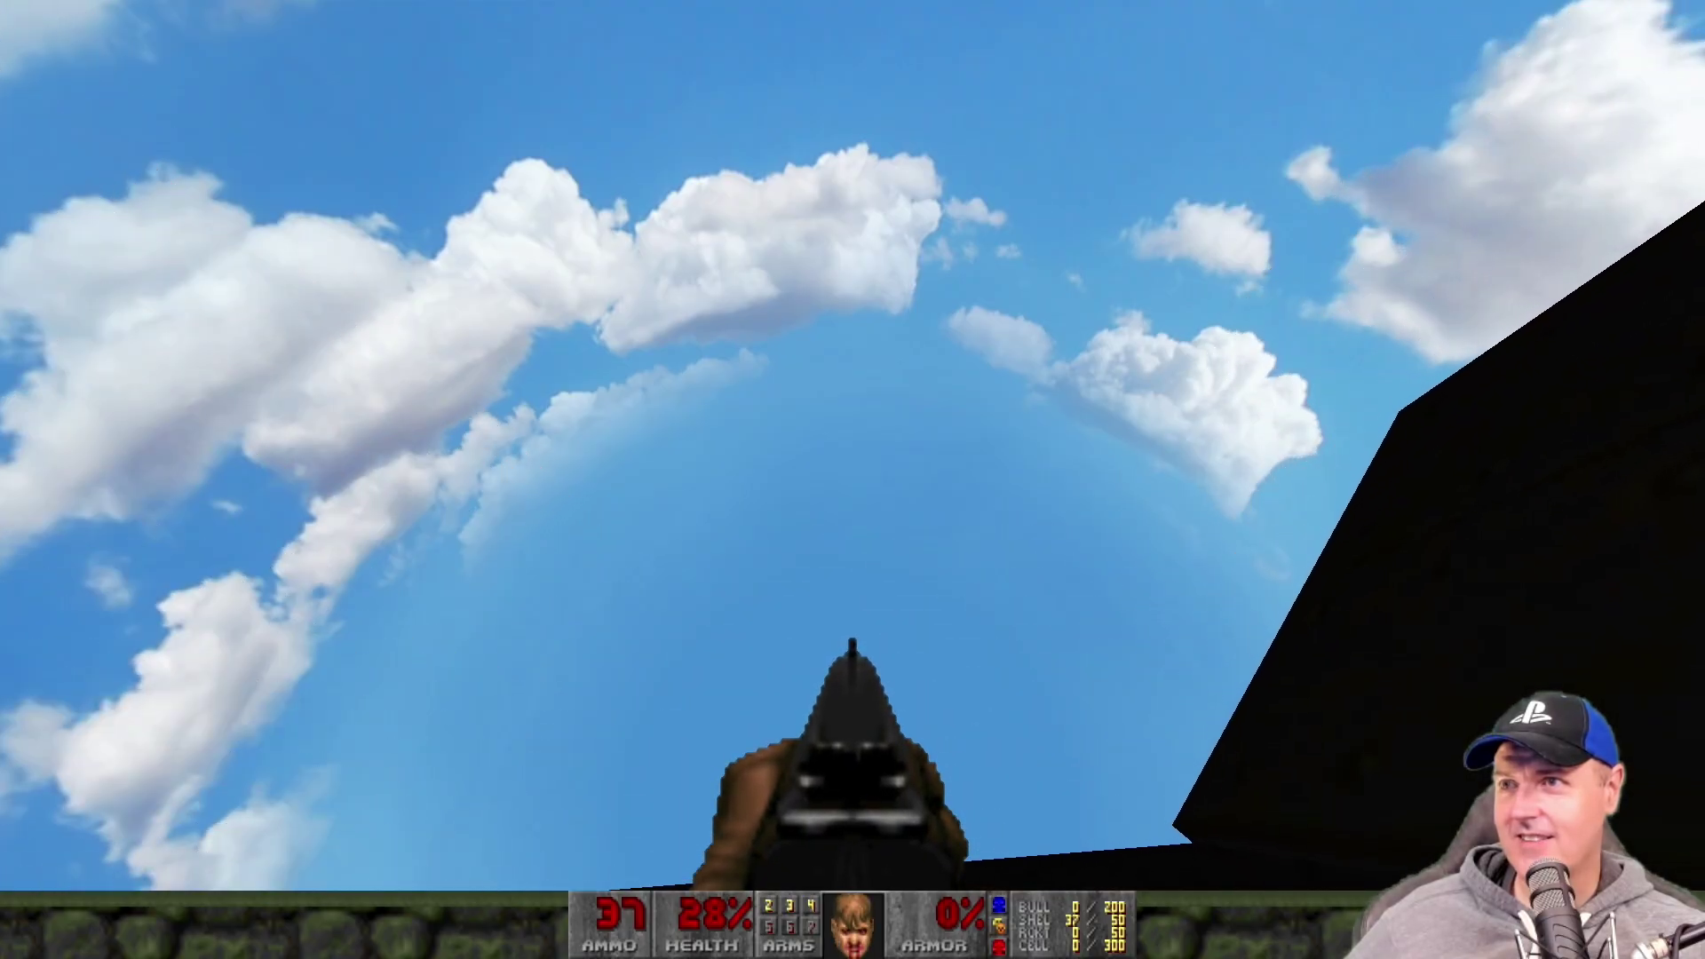
key("w")
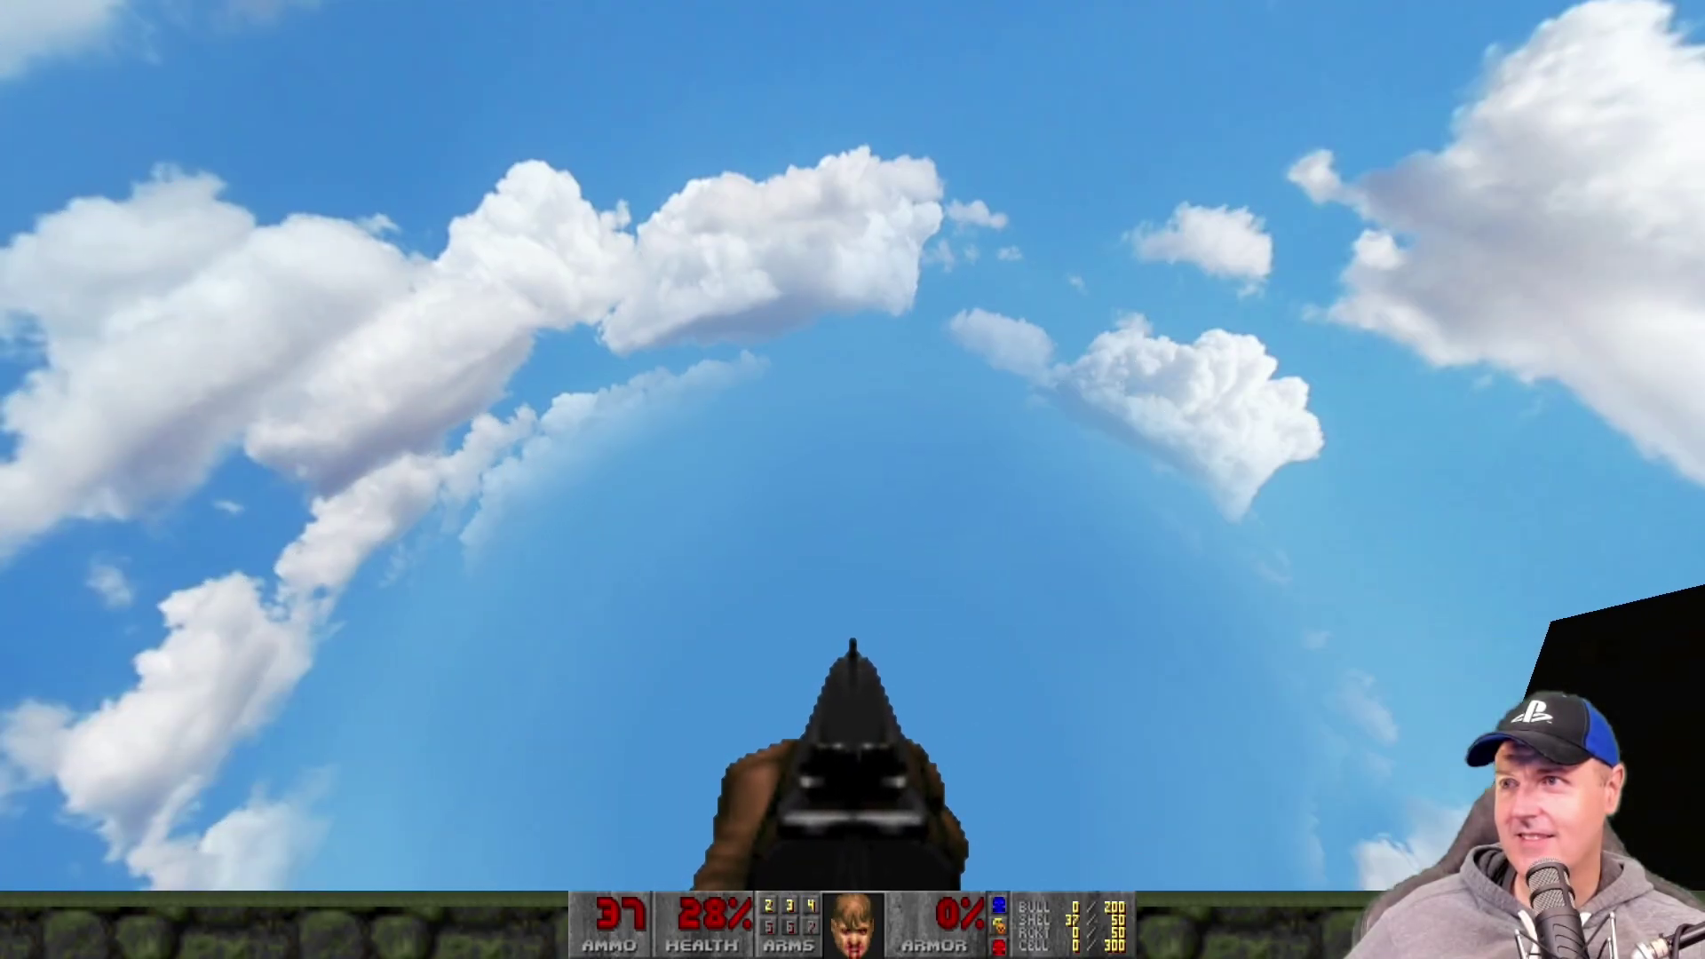
key("w")
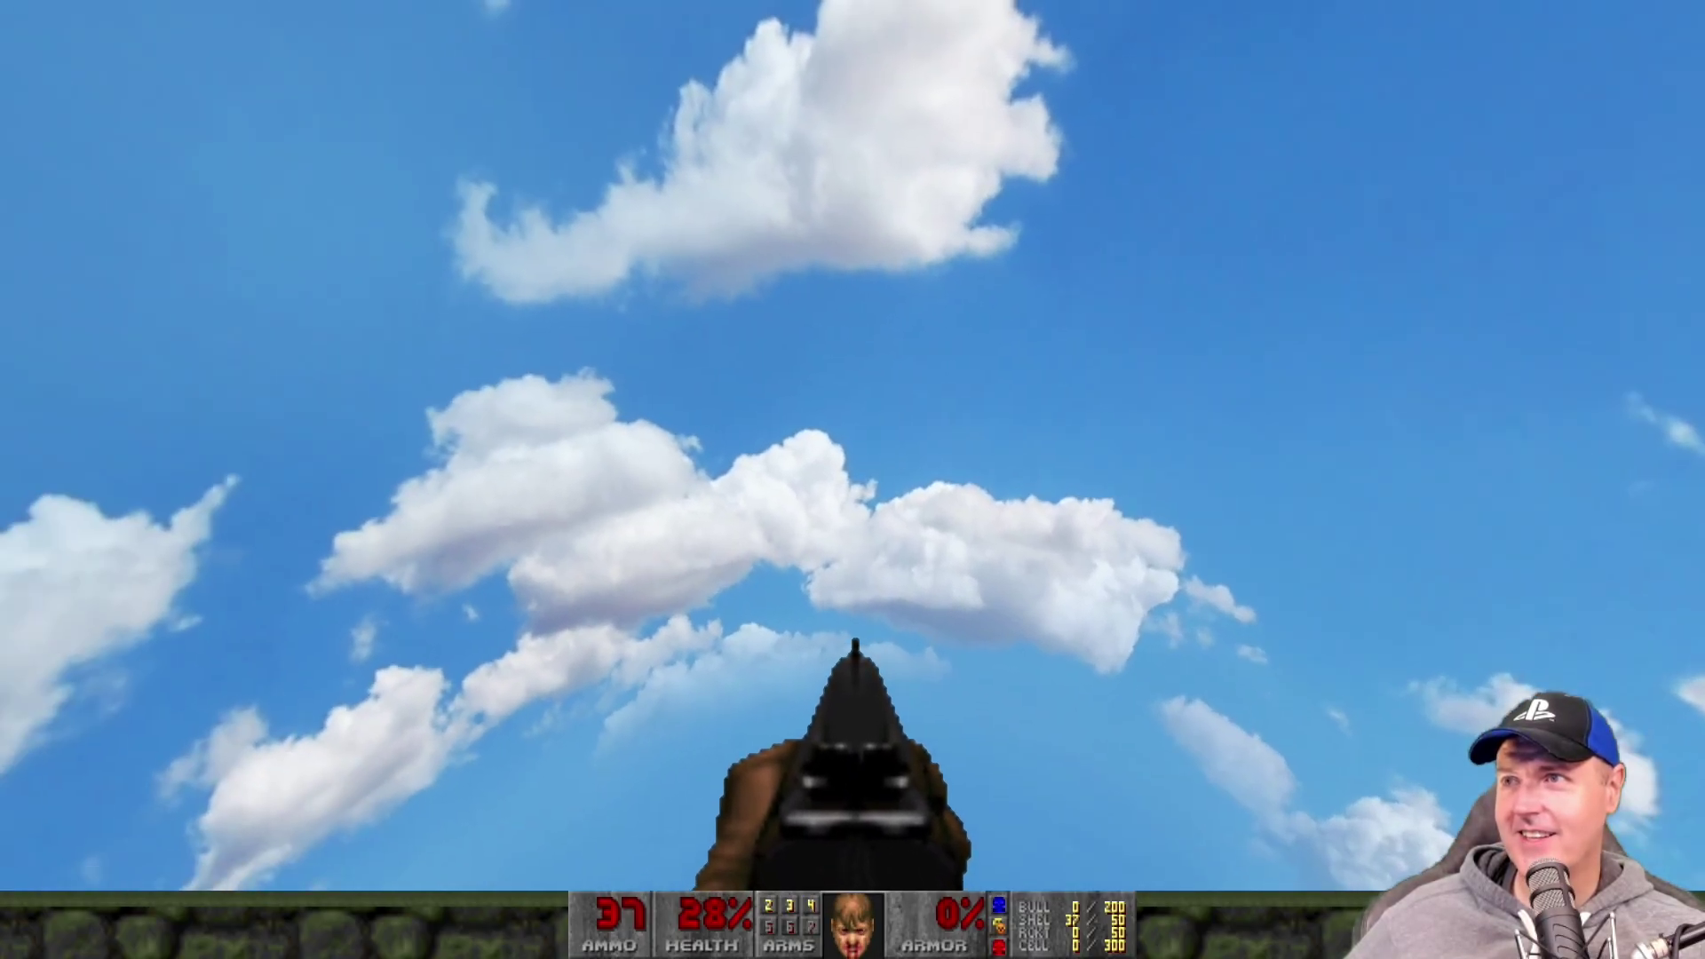